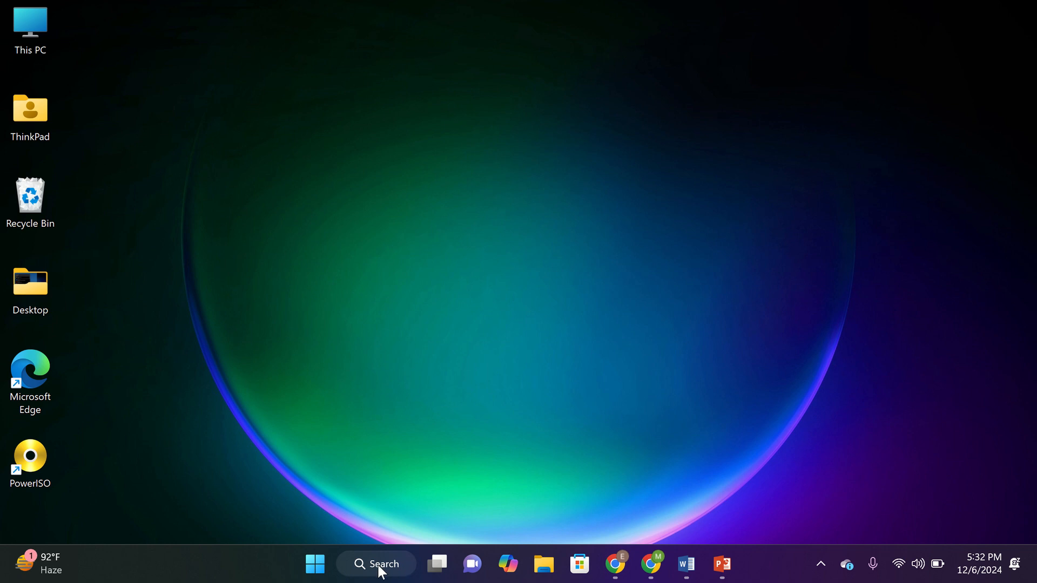
- Launch Excel 2016, dismiss the activation notice and create a blank workbook
{"action": "left_click", "coordinate": [380, 569]}
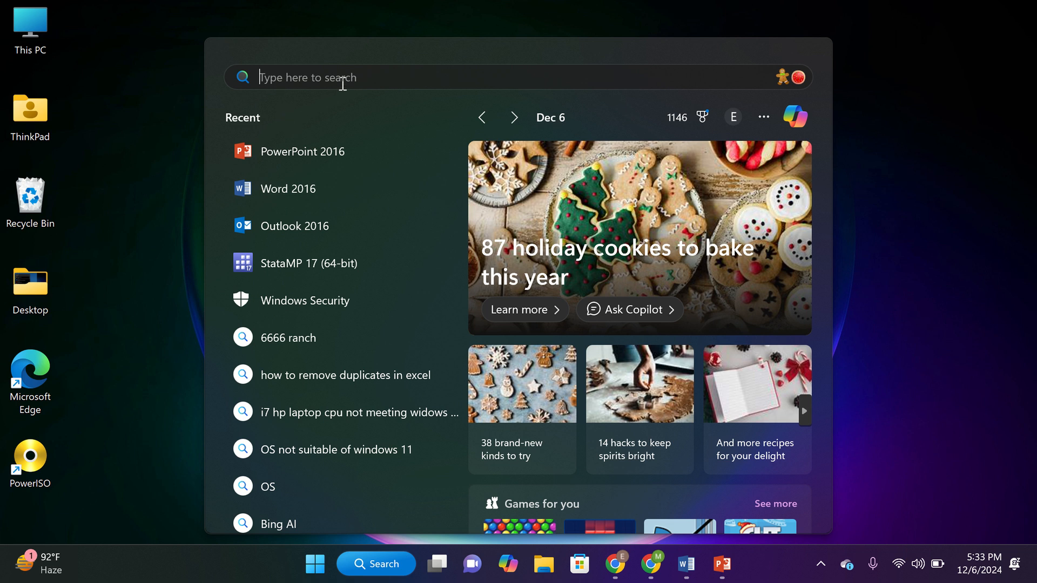
{"action": "type", "text": "e"}
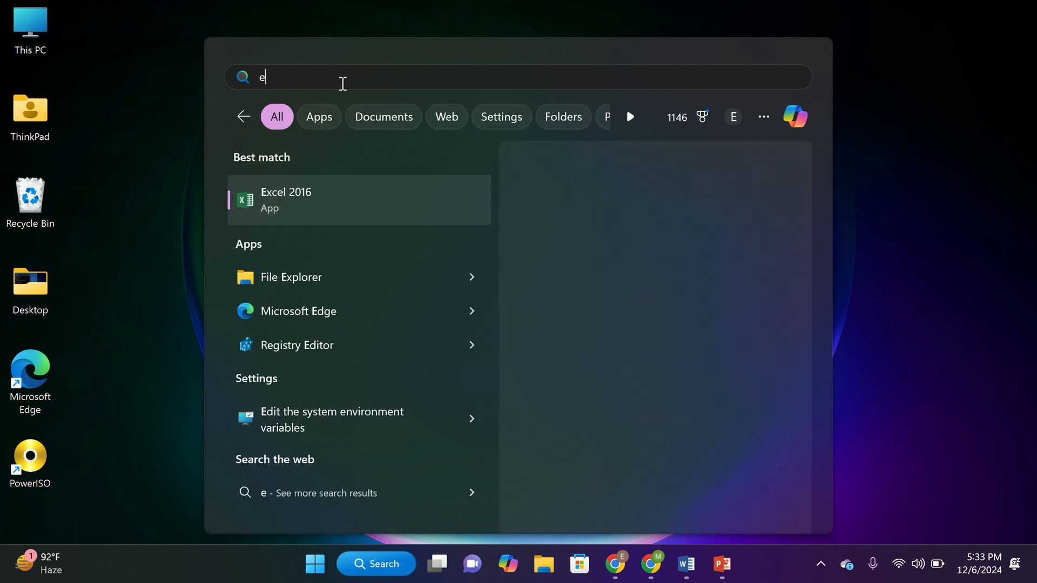
{"action": "type", "text": "xcel"}
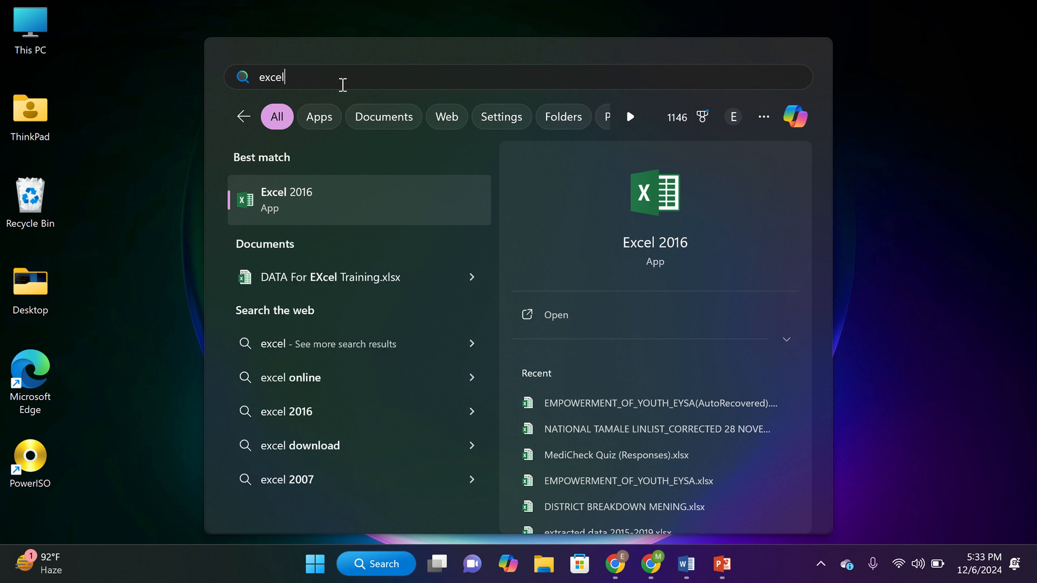
{"action": "left_click", "coordinate": [292, 203]}
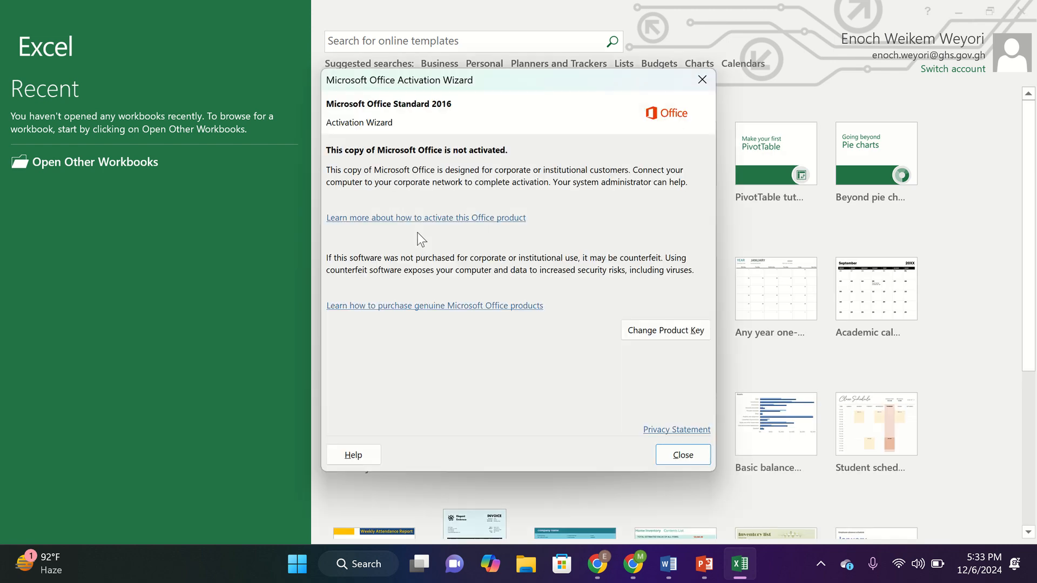
{"action": "left_click", "coordinate": [683, 458]}
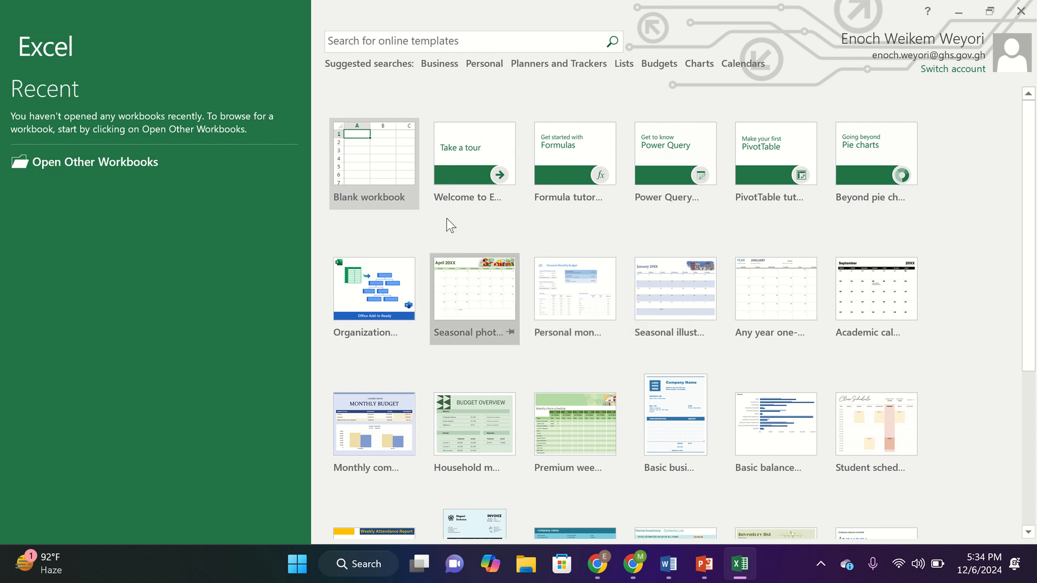
{"action": "left_click", "coordinate": [355, 145]}
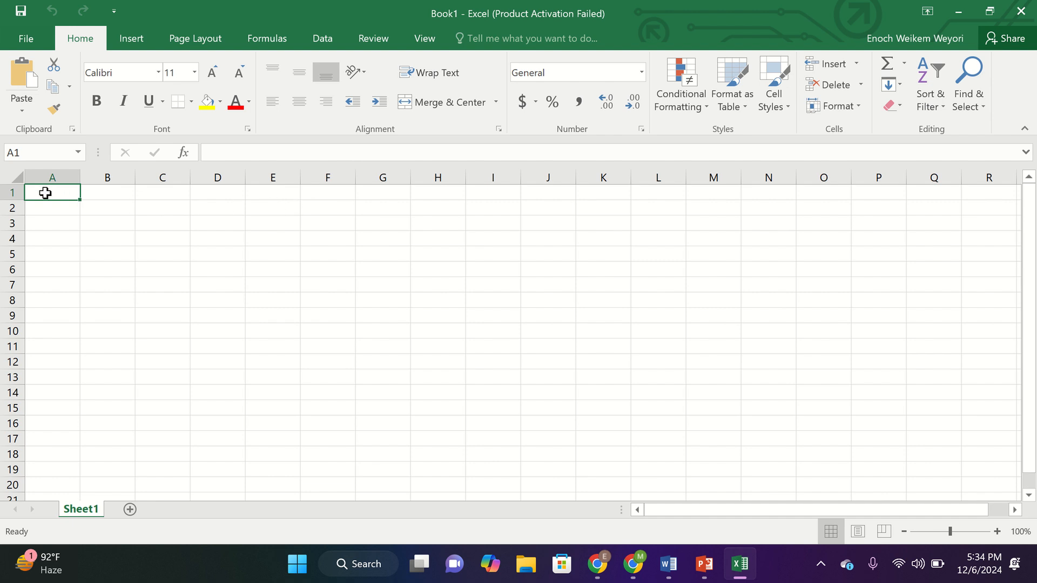
- Examine the worksheet's cell grid and its columns A through F by selecting each in turn
{"action": "left_click_drag", "start_coordinate": [45, 192], "coordinate": [726, 508]}
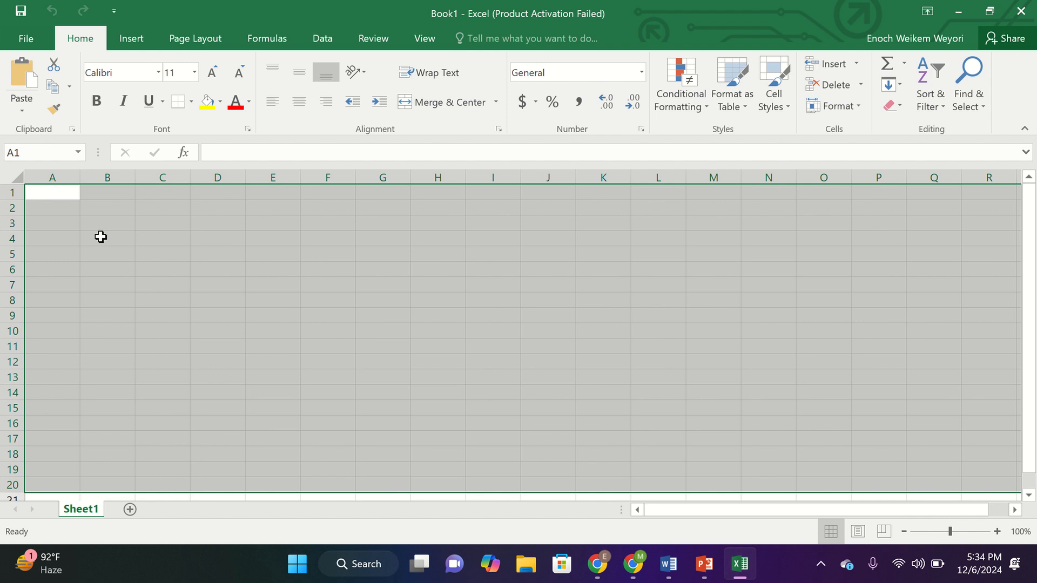
{"action": "left_click", "coordinate": [69, 192]}
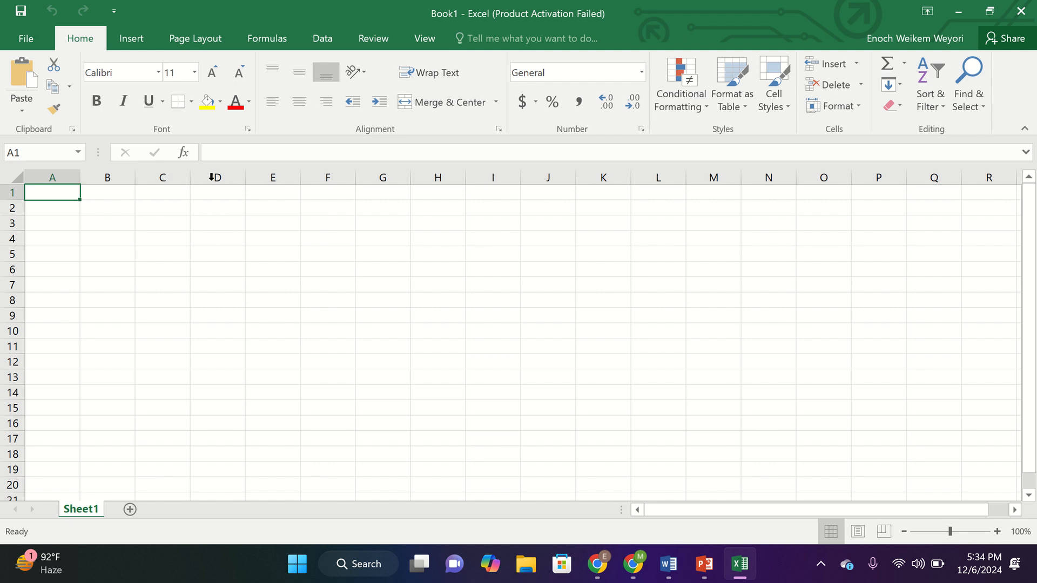
{"action": "left_click", "coordinate": [52, 178]}
{"action": "left_click", "coordinate": [118, 171]}
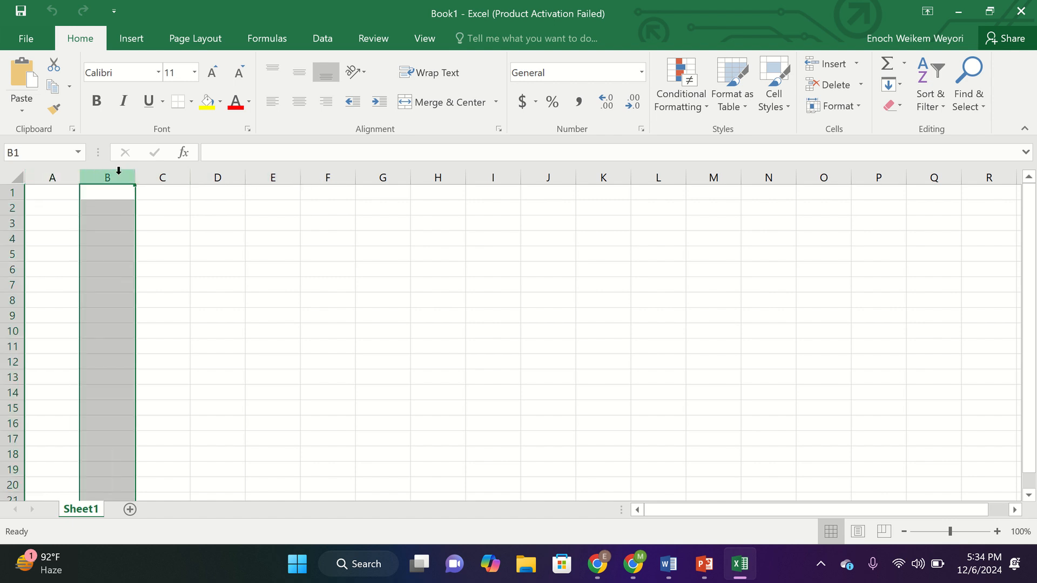
{"action": "left_click", "coordinate": [163, 175]}
{"action": "left_click", "coordinate": [219, 175]}
{"action": "left_click", "coordinate": [272, 176]}
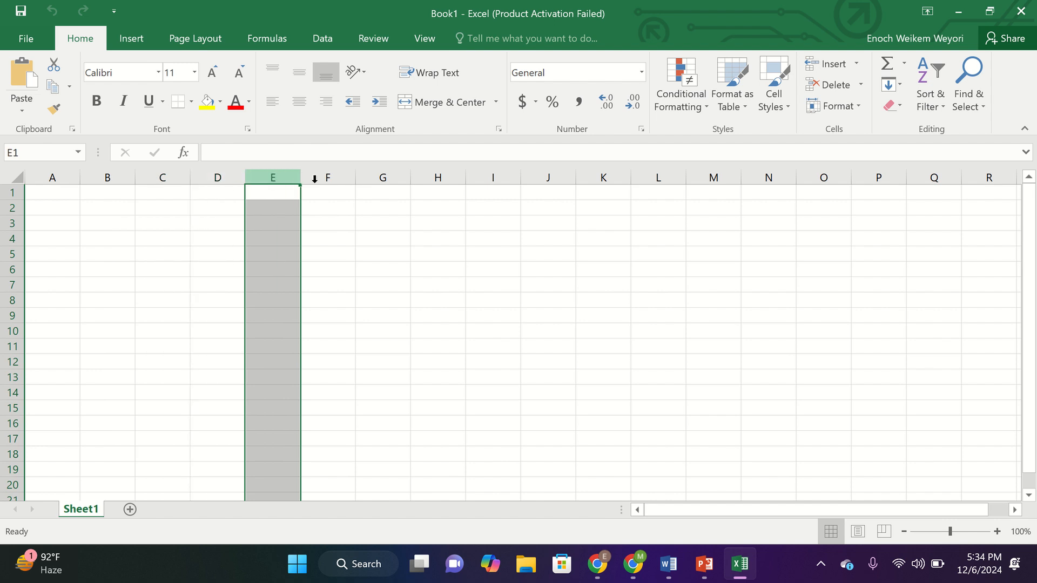
{"action": "left_click", "coordinate": [335, 176]}
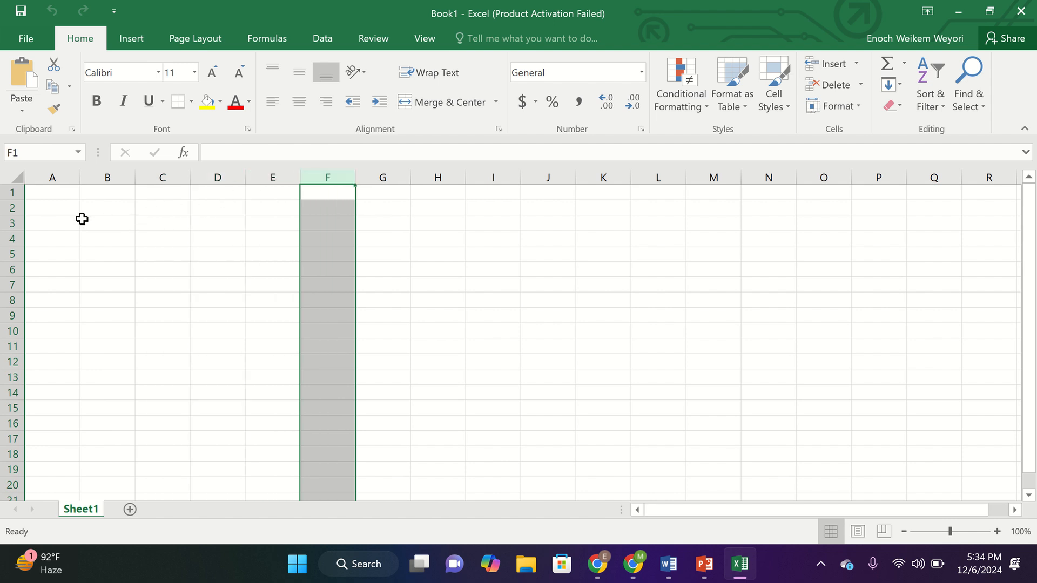
- Examine rows 1 to 5, the cell references of B3 and D3, the formula bar and the cell grid
{"action": "left_click", "coordinate": [9, 193]}
{"action": "left_click_drag", "start_coordinate": [10, 203], "coordinate": [9, 254]}
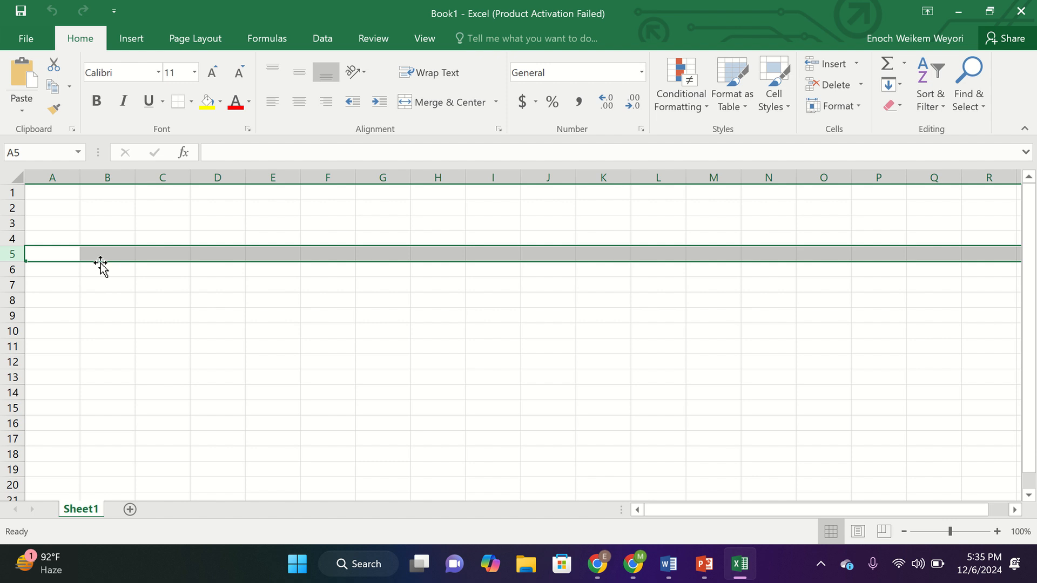
{"action": "left_click", "coordinate": [100, 219]}
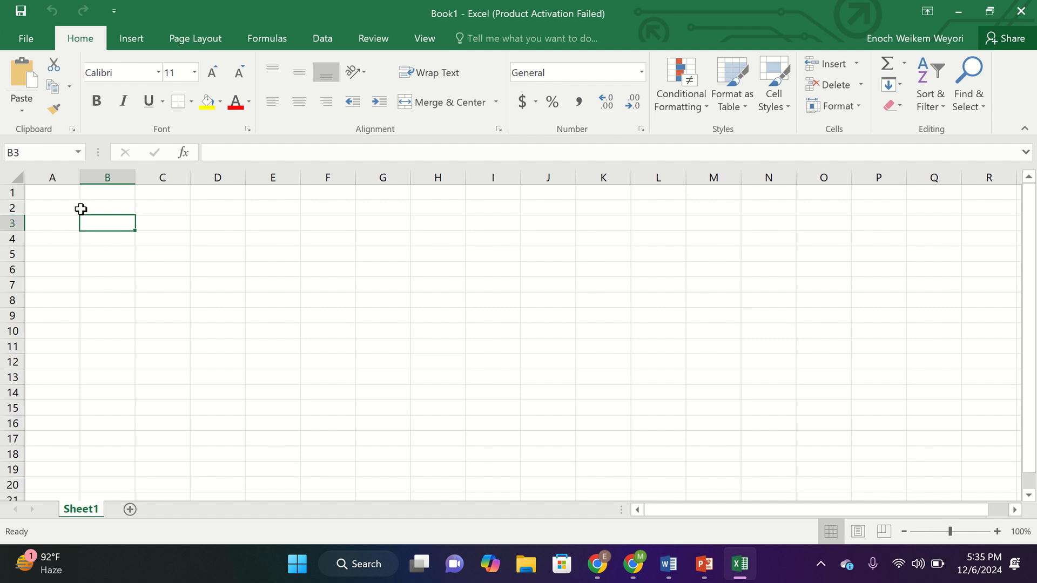
{"action": "left_click", "coordinate": [23, 154]}
{"action": "left_click", "coordinate": [204, 225]}
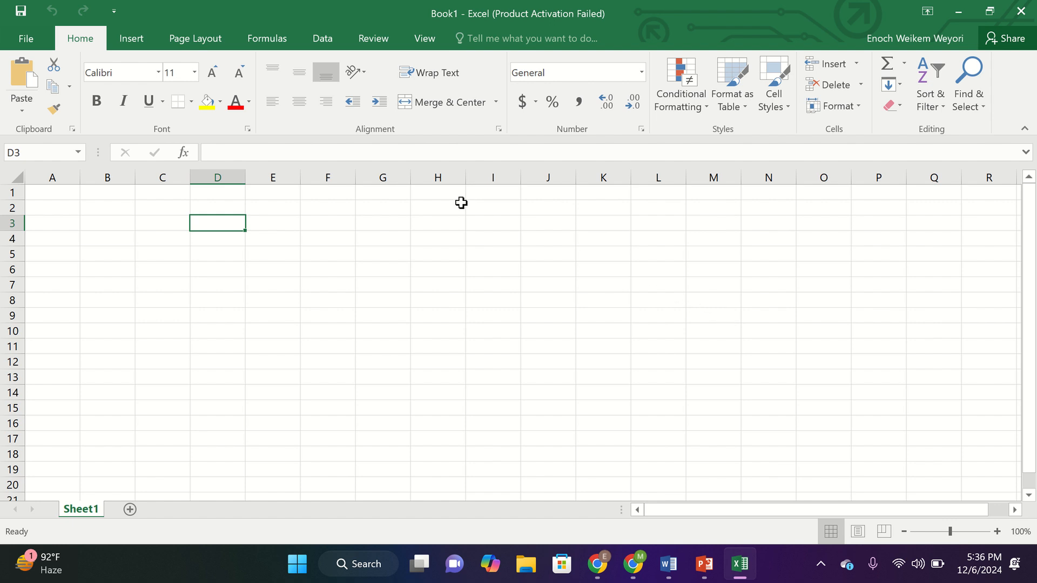
{"action": "left_click", "coordinate": [238, 152]}
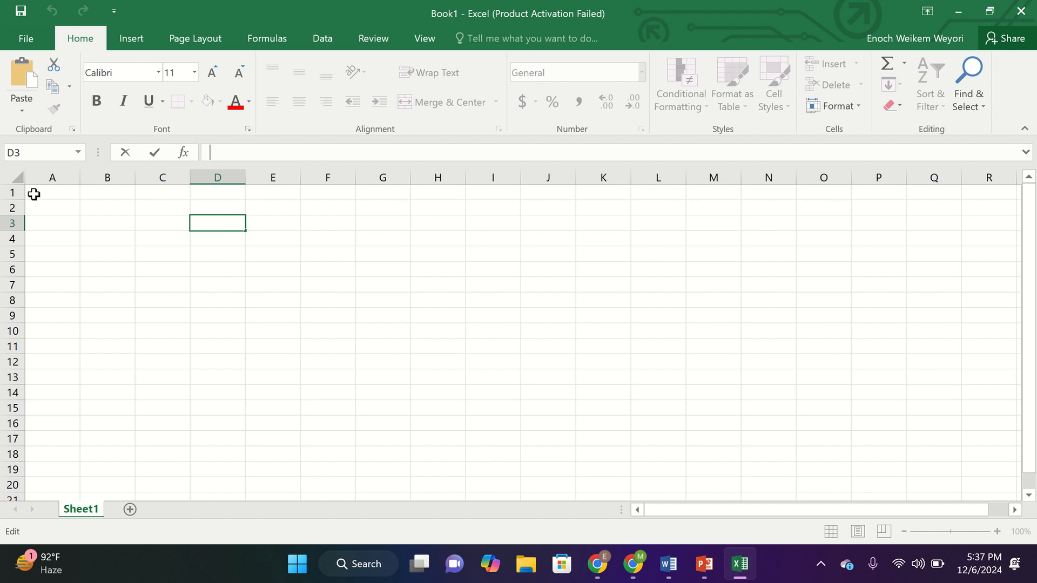
{"action": "left_click_drag", "start_coordinate": [33, 193], "coordinate": [988, 497]}
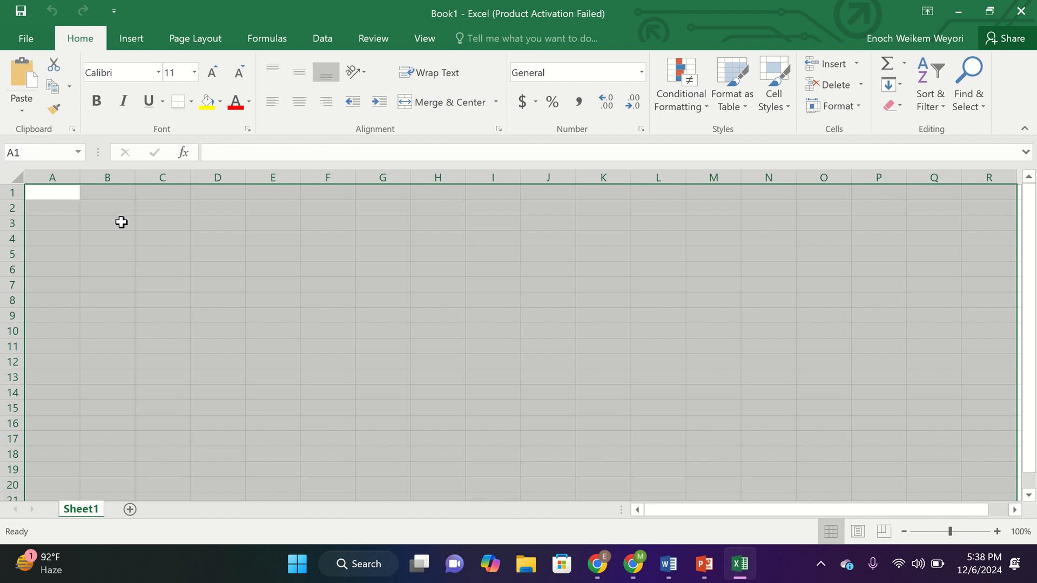
- Enter the column heading "Date" in cell A1
{"action": "left_click", "coordinate": [57, 196]}
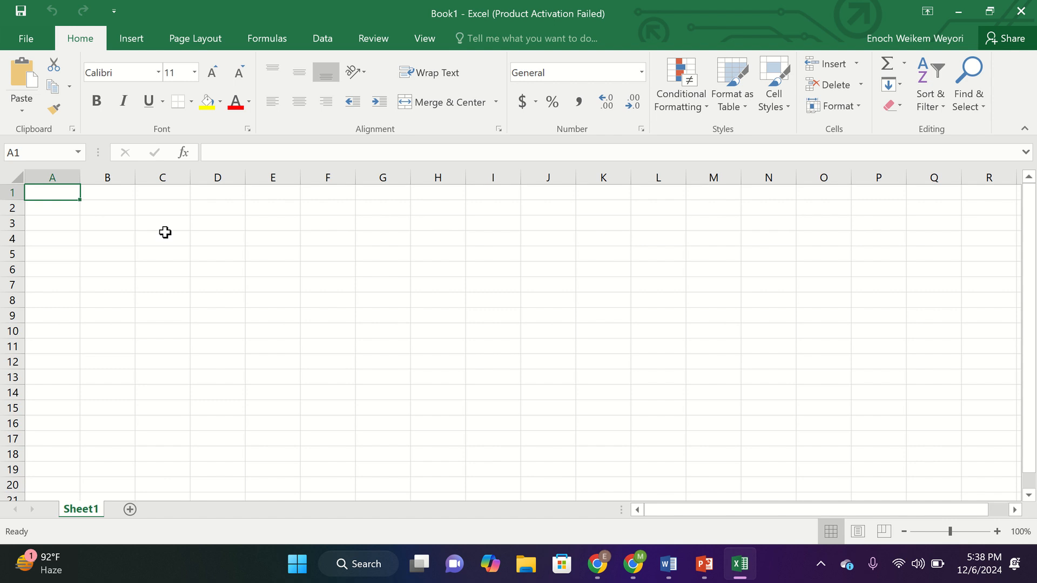
{"action": "type", "text": "Dael"}
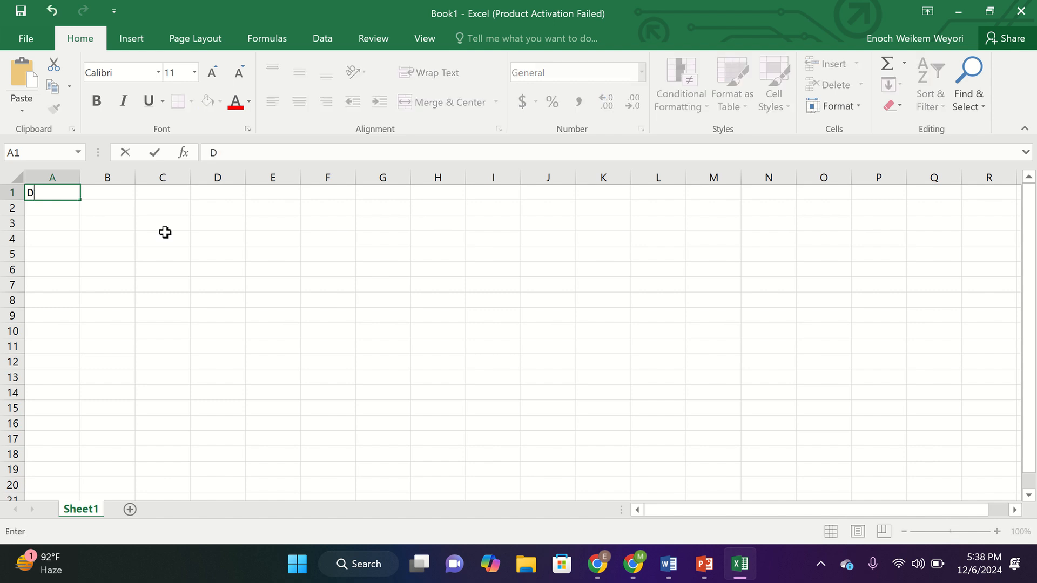
{"action": "key", "text": "BackSpace"}
{"action": "key", "text": "BackSpace"}
{"action": "type", "text": "te"}
{"action": "key", "text": "Tab"}
- Enter the column heading "Count of Malaria cases" in cell B1
{"action": "type", "text": "C"}
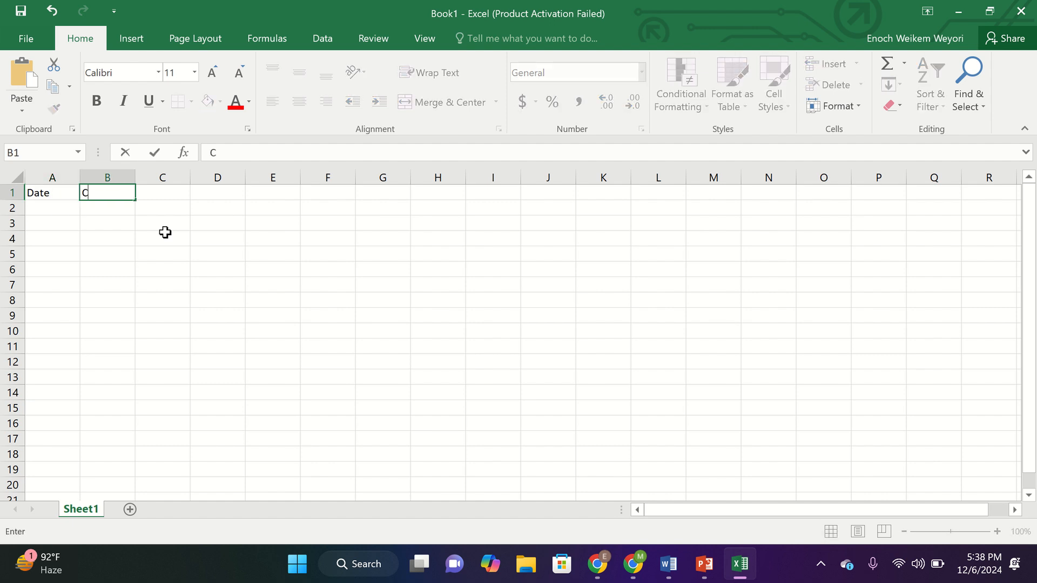
{"action": "type", "text": "ount ofre"}
{"action": "key", "text": "BackSpace"}
{"action": "key", "text": "BackSpace"}
{"action": "type", "text": "Malria"}
{"action": "key", "text": "BackSpace"}
{"action": "key", "text": "BackSpace"}
{"action": "key", "text": "BackSpace"}
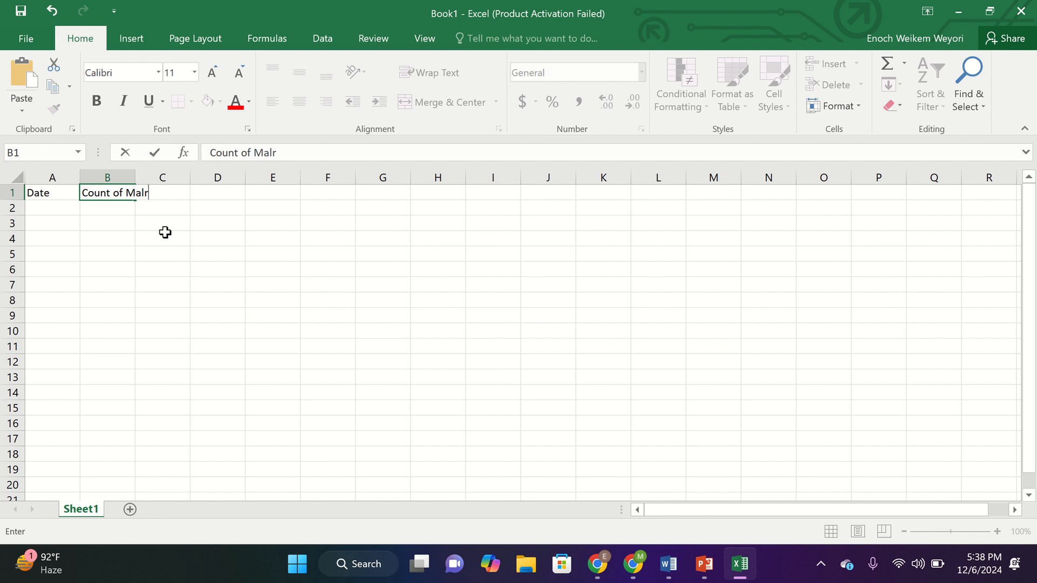
{"action": "type", "text": "aria cases"}
{"action": "left_click", "coordinate": [113, 219]}
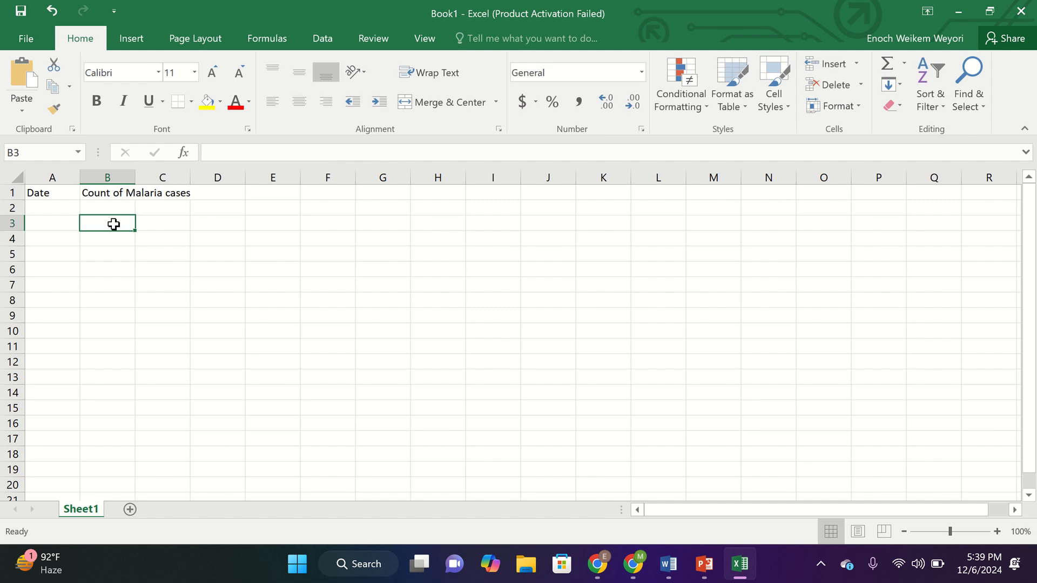
- Enter "December 2024" in cell A2 and autofill the monthly dates down to A8
{"action": "left_click", "coordinate": [47, 206]}
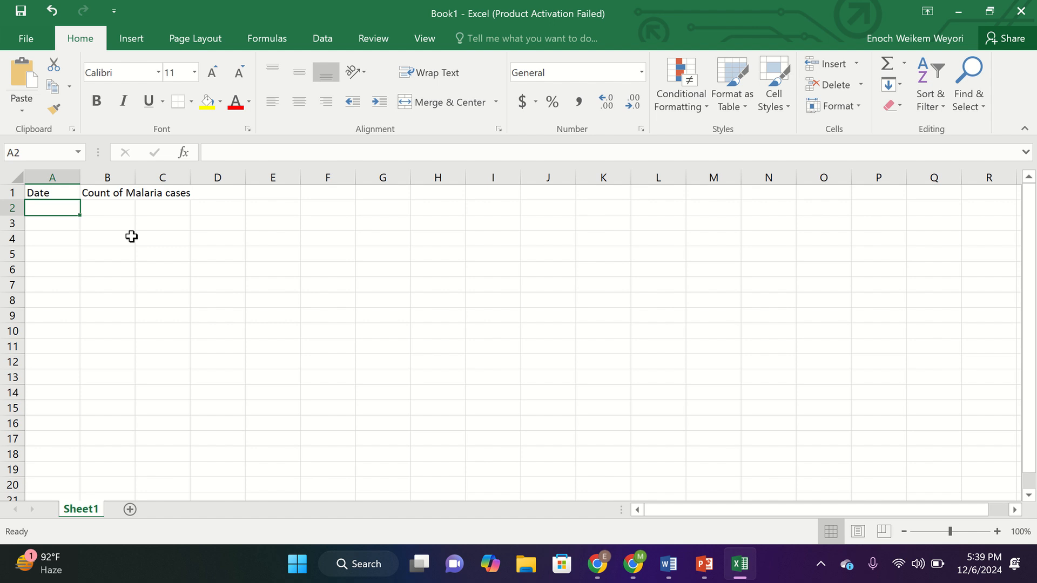
{"action": "type", "text": "De"}
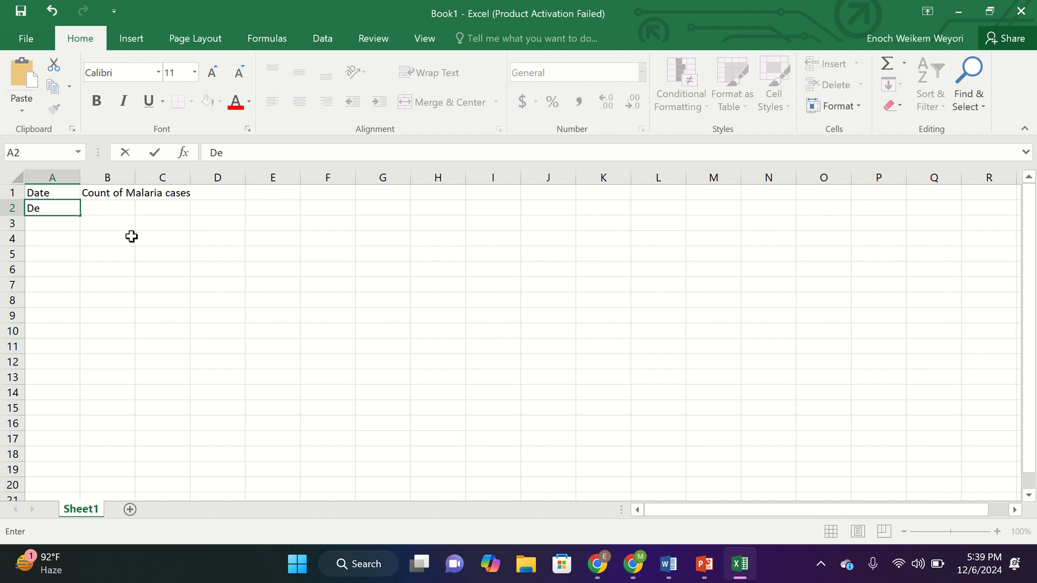
{"action": "type", "text": "cember 2024"}
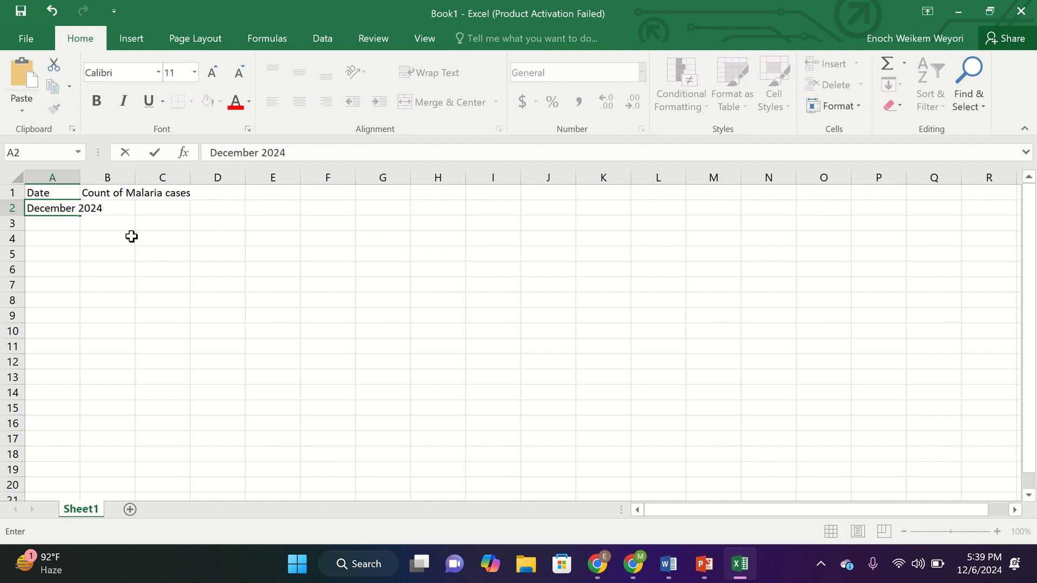
{"action": "key", "text": "Return"}
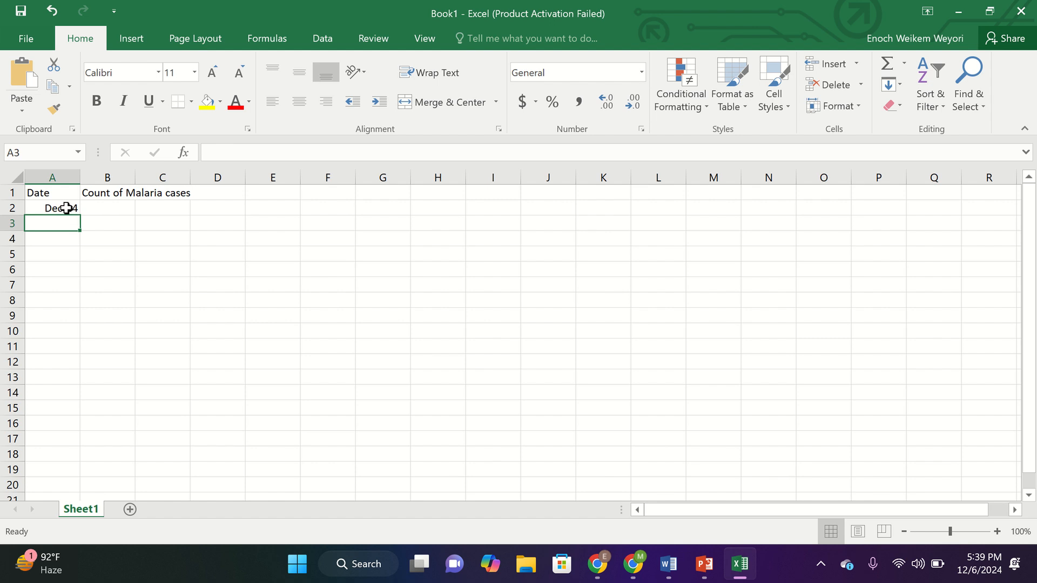
{"action": "left_click", "coordinate": [66, 208]}
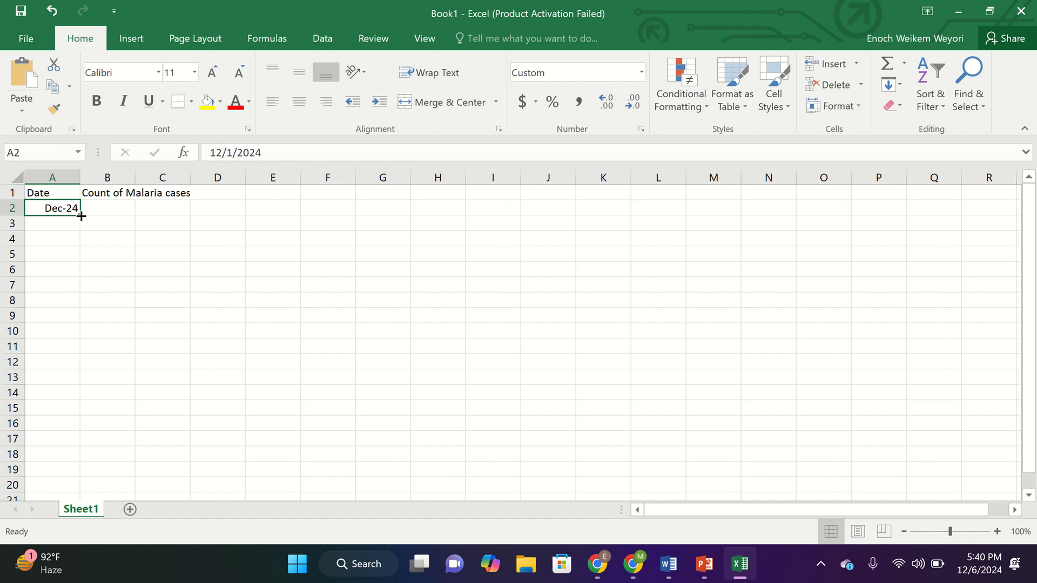
{"action": "left_click_drag", "start_coordinate": [81, 215], "coordinate": [79, 303]}
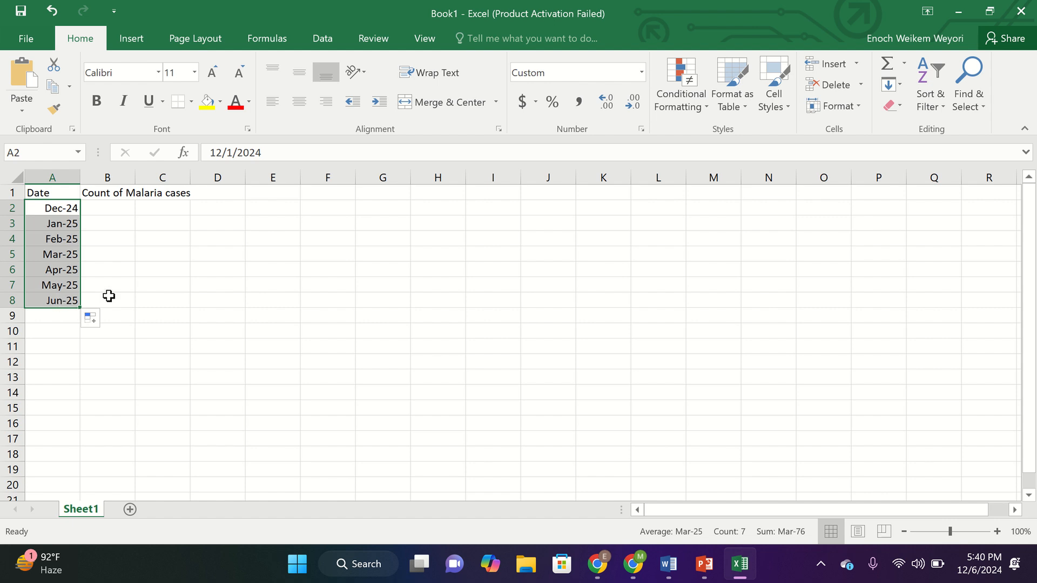
- Enter the malaria case counts 2400, 1600, 1786 and 2256 in cells B2 to B5
{"action": "left_click", "coordinate": [108, 208]}
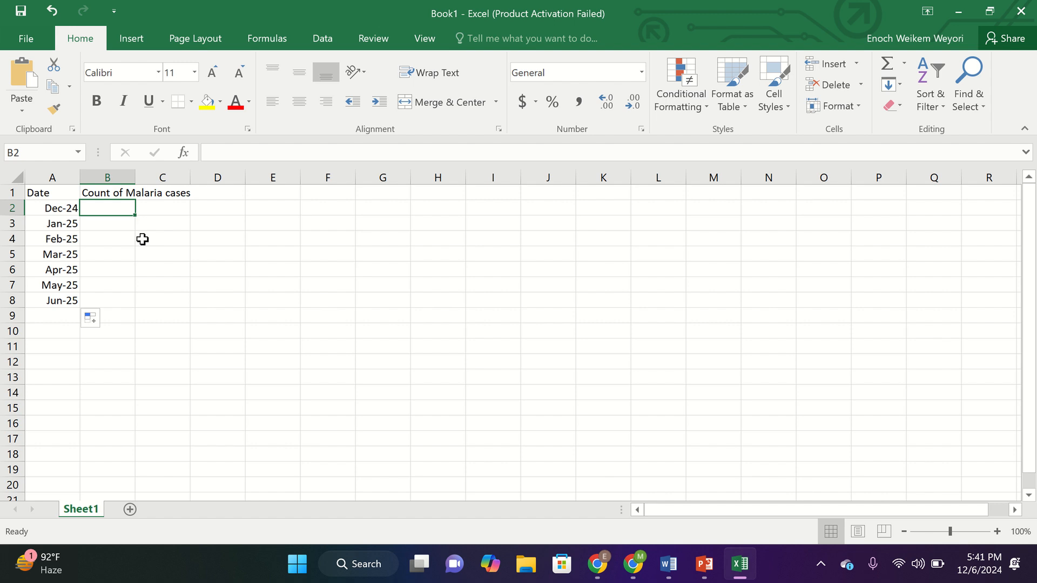
{"action": "type", "text": "2400"}
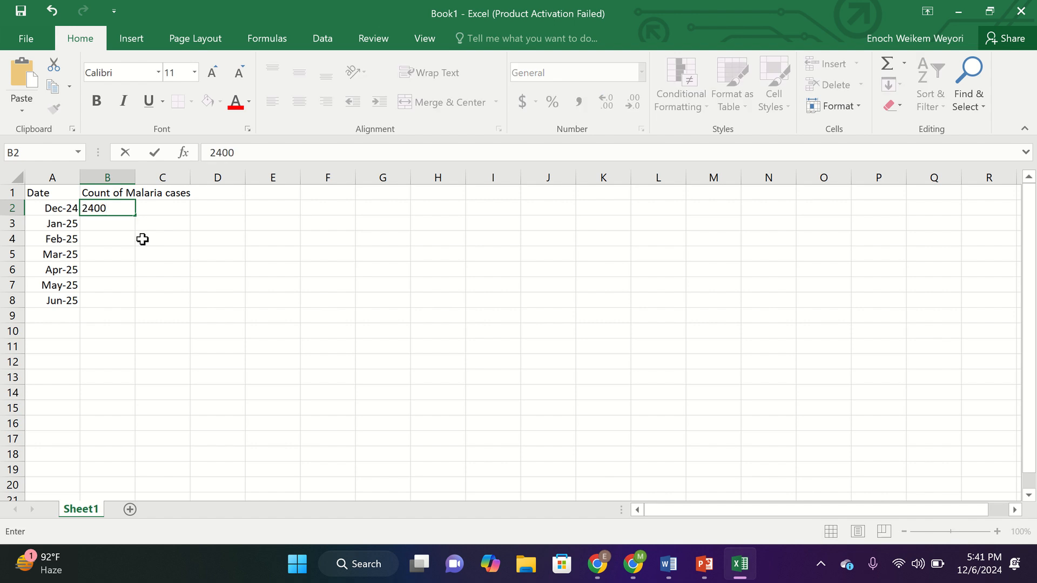
{"action": "key", "text": "Return"}
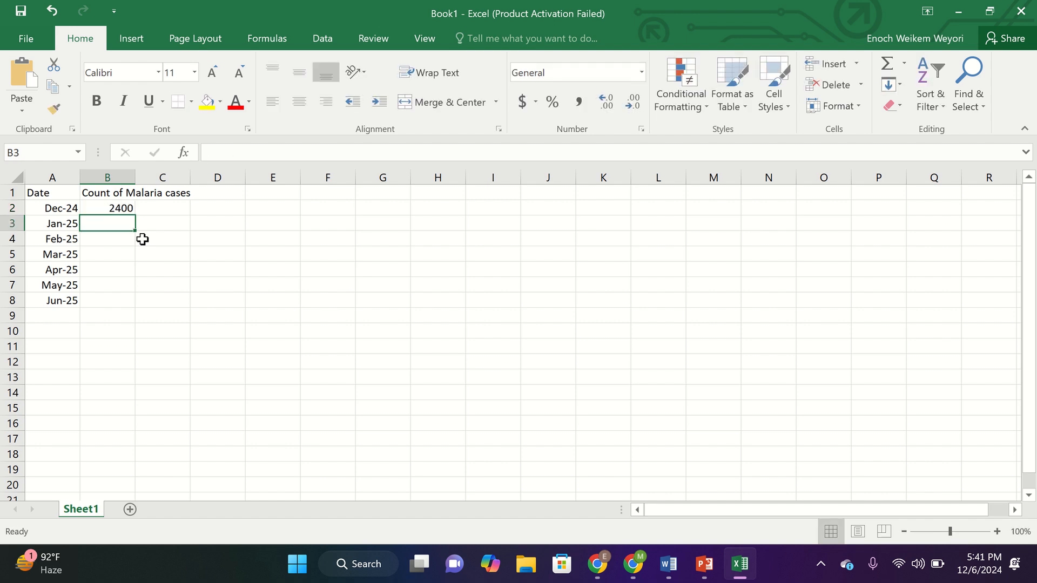
{"action": "type", "text": "1600"}
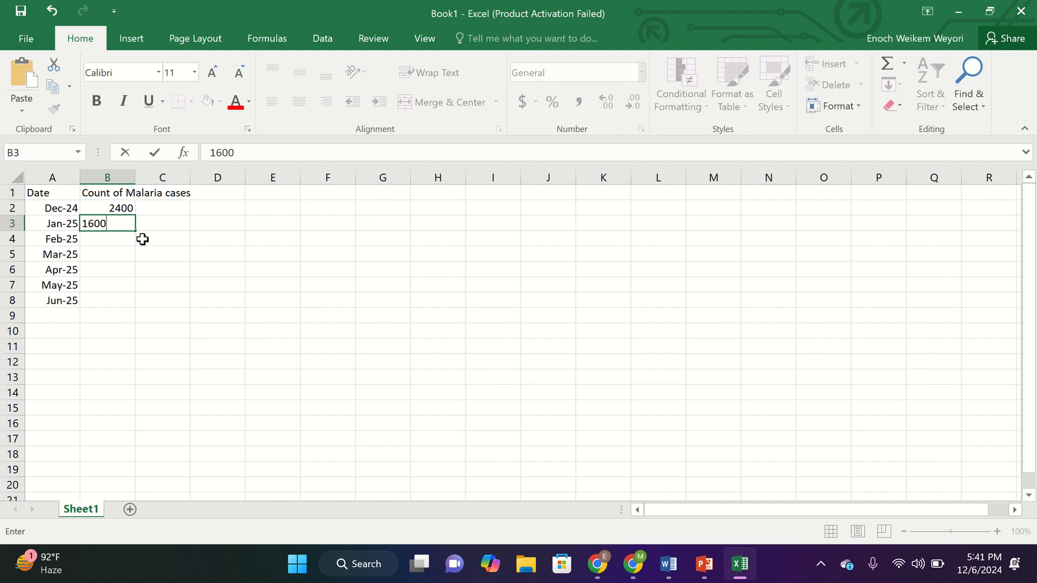
{"action": "key", "text": "Return"}
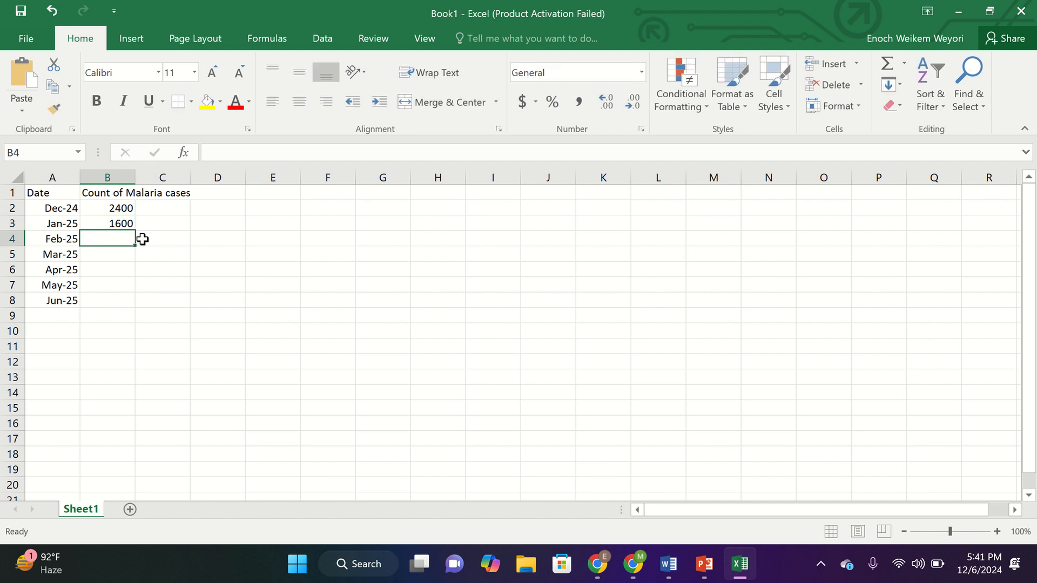
{"action": "type", "text": "1786"}
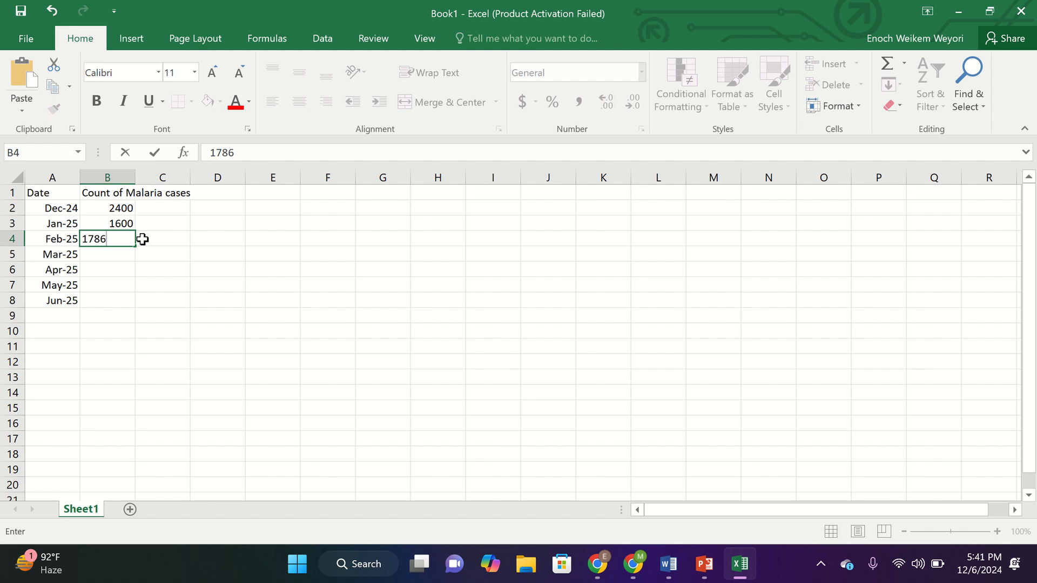
{"action": "key", "text": "Return"}
{"action": "type", "text": "2256"}
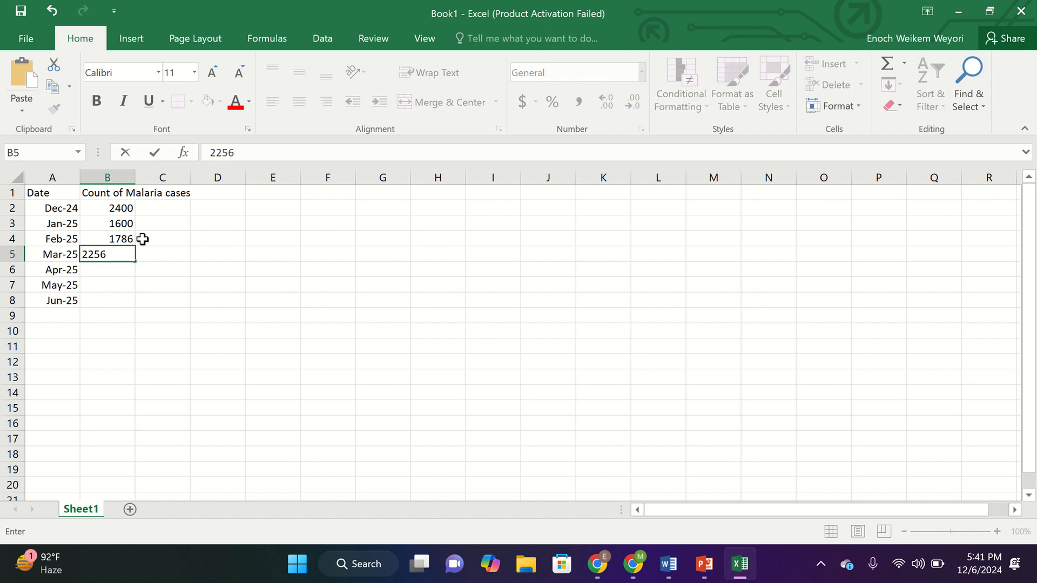
{"action": "key", "text": "Return"}
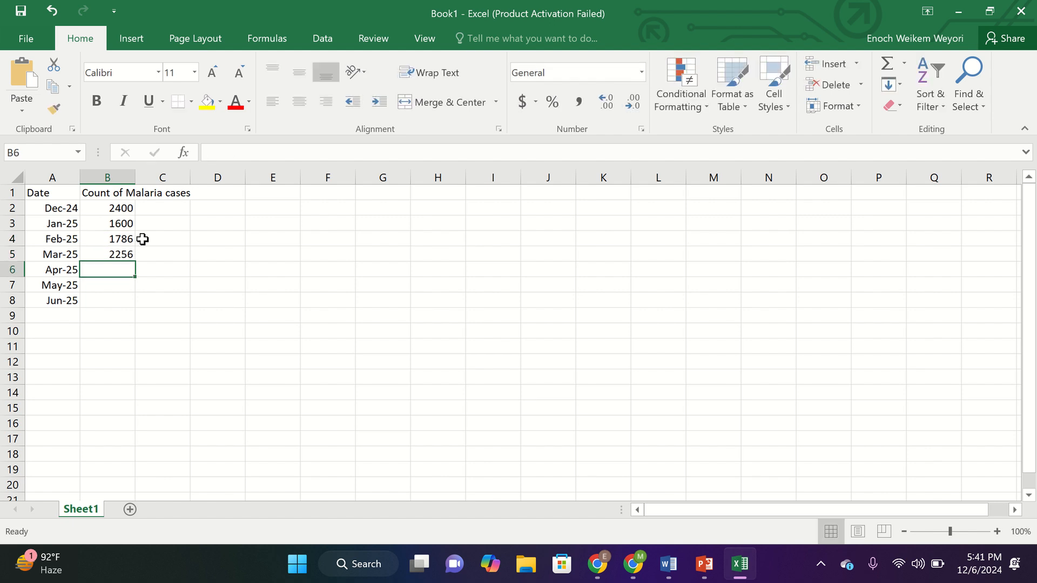
- Enter the malaria case counts 3436, 881 and 701 in cells B6 to B8
{"action": "type", "text": "34"}
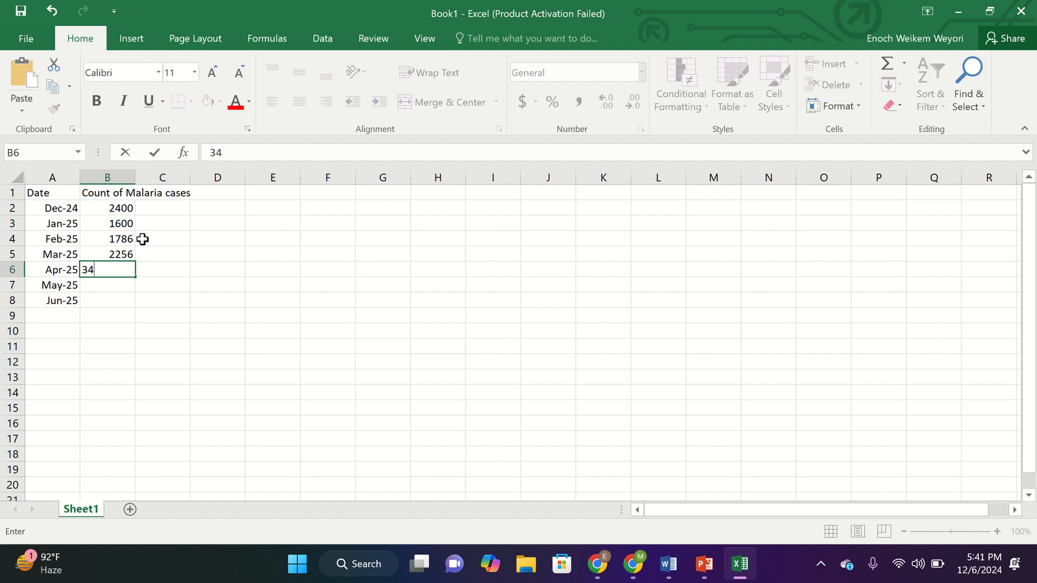
{"action": "type", "text": "36"}
{"action": "key", "text": "Return"}
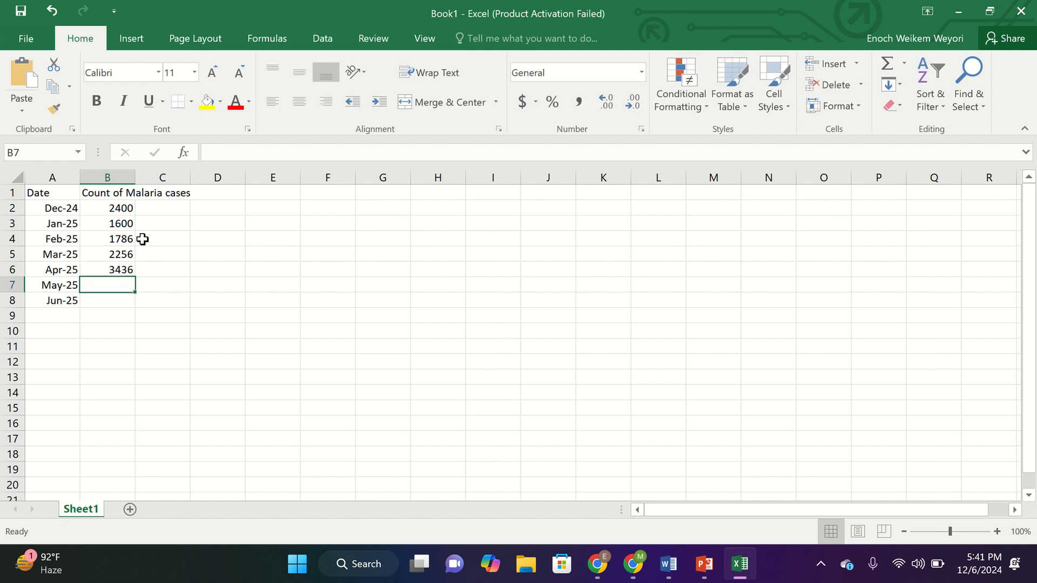
{"action": "type", "text": "881"}
{"action": "key", "text": "Return"}
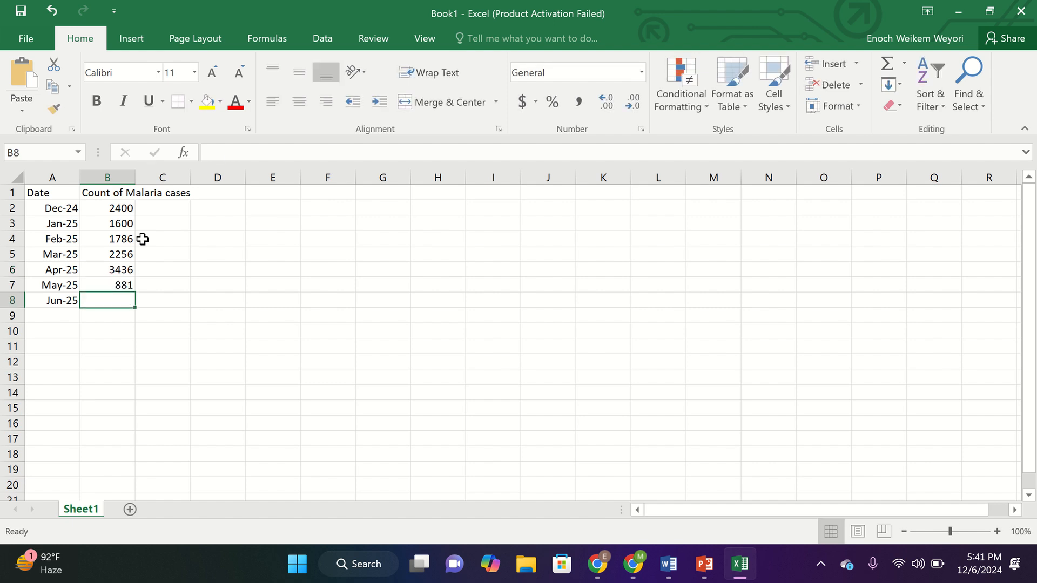
{"action": "type", "text": "7"}
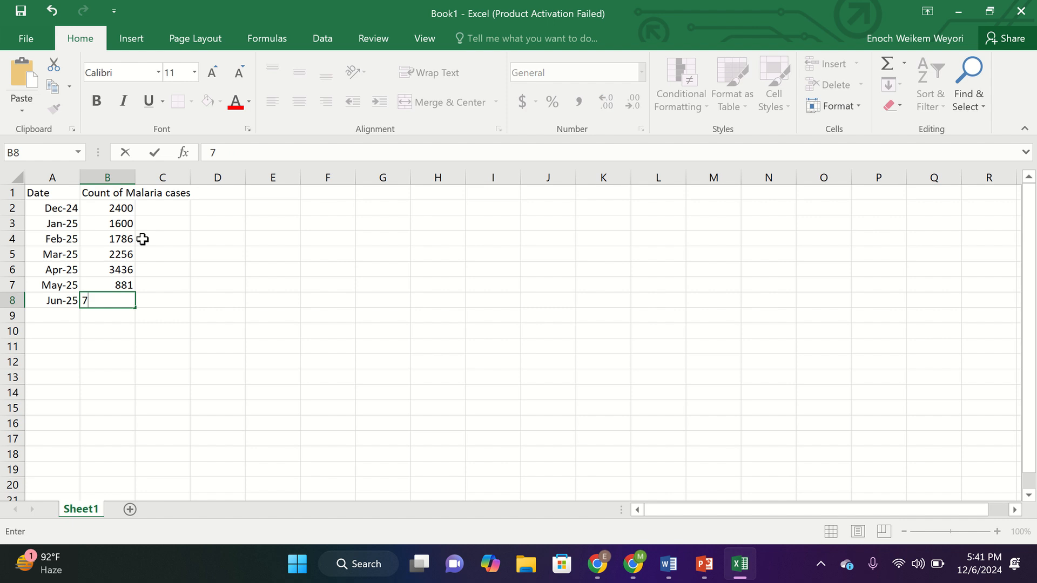
{"action": "type", "text": "01"}
{"action": "key", "text": "Return"}
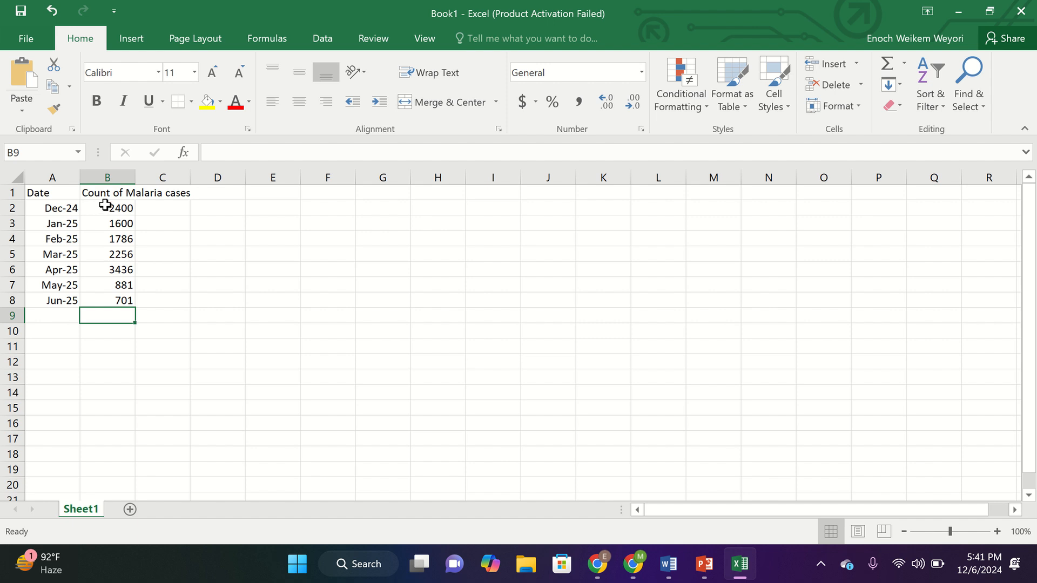
- Format the counts in B2:B8 with the comma thousands separator and no decimal places
{"action": "left_click_drag", "start_coordinate": [105, 204], "coordinate": [112, 297]}
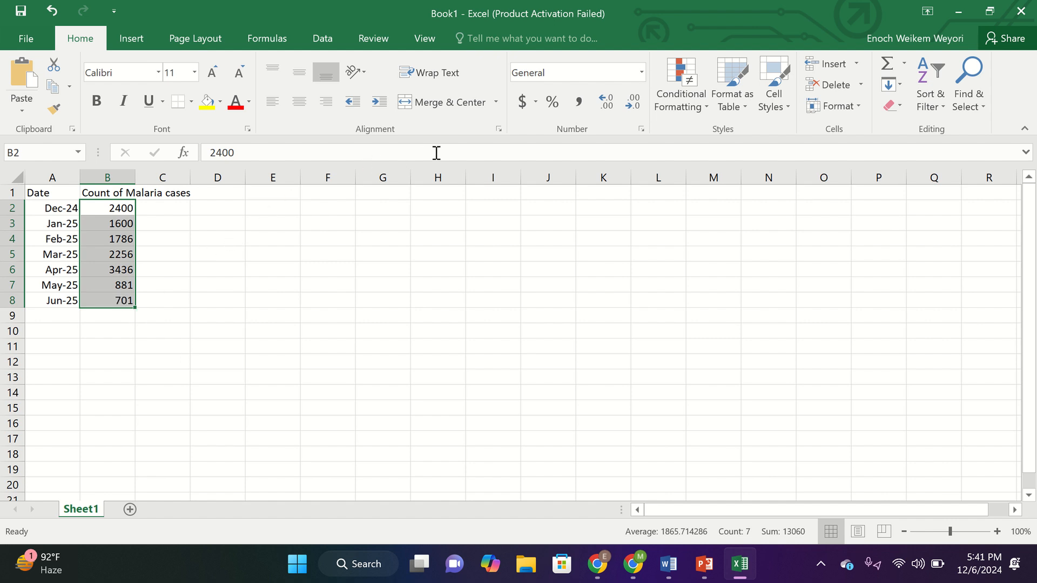
{"action": "left_click", "coordinate": [579, 101]}
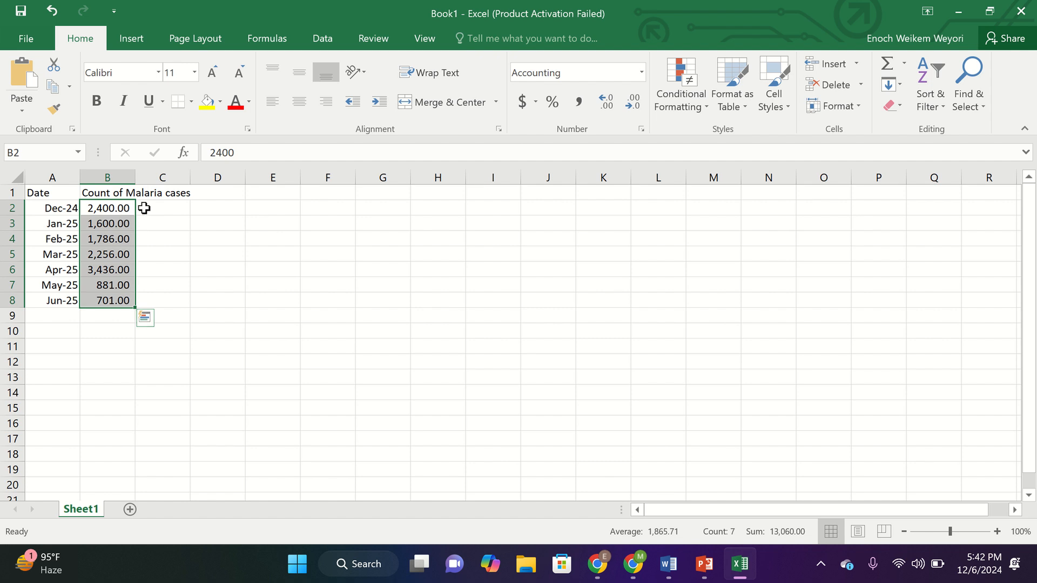
{"action": "left_click", "coordinate": [629, 102]}
{"action": "left_click", "coordinate": [630, 101]}
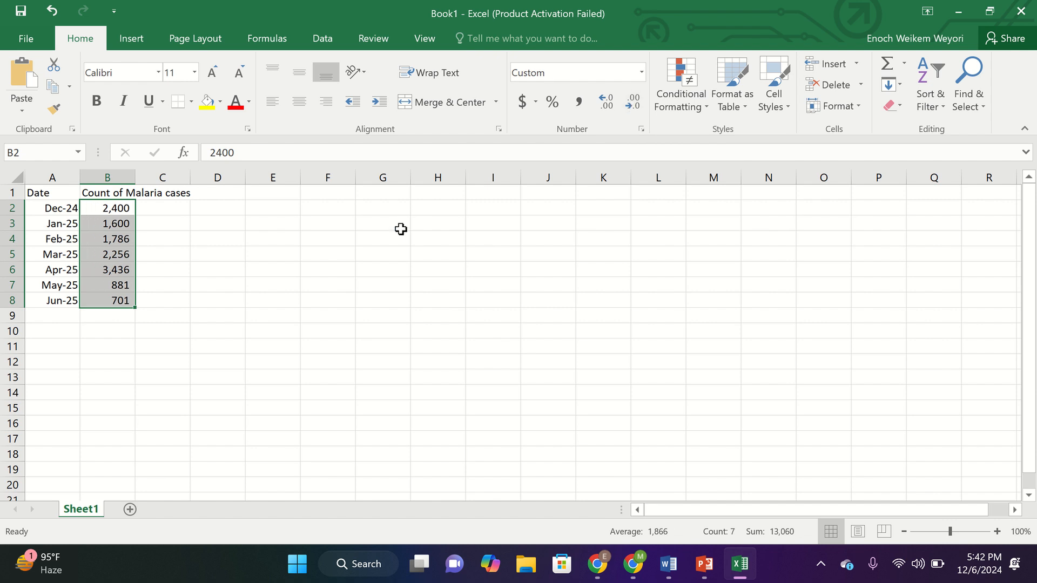
{"action": "left_click", "coordinate": [198, 286]}
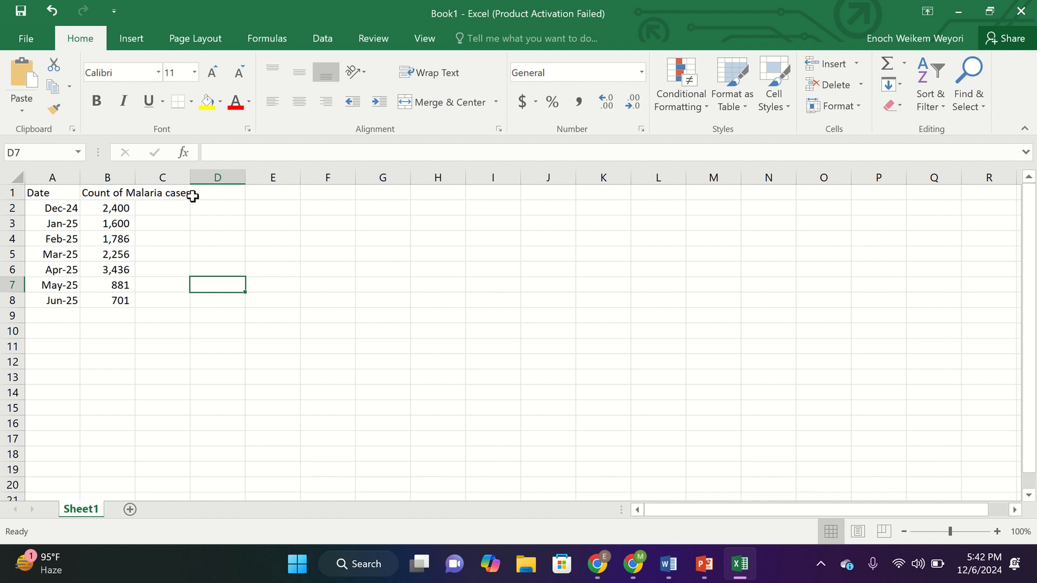
- Autofit column B to its heading and apply All Borders to the table range A1:B8
{"action": "double_click", "coordinate": [135, 178]}
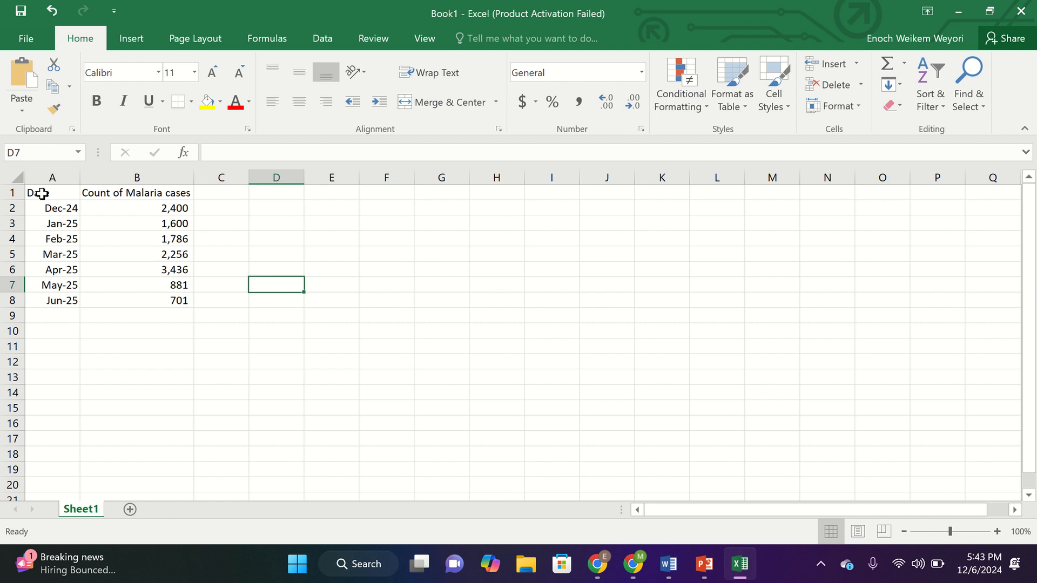
{"action": "left_click_drag", "start_coordinate": [42, 193], "coordinate": [156, 300]}
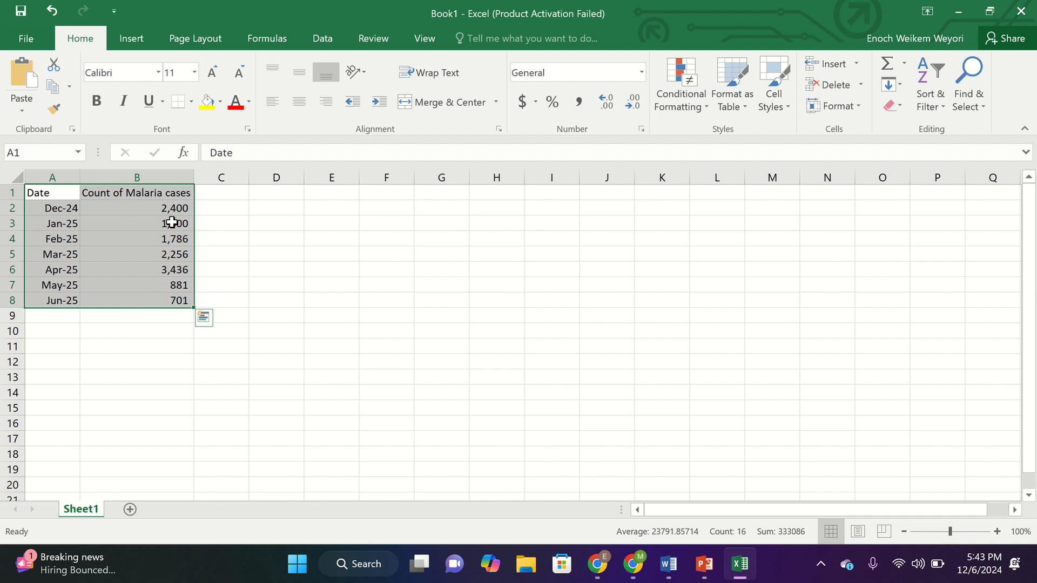
{"action": "left_click", "coordinate": [192, 103]}
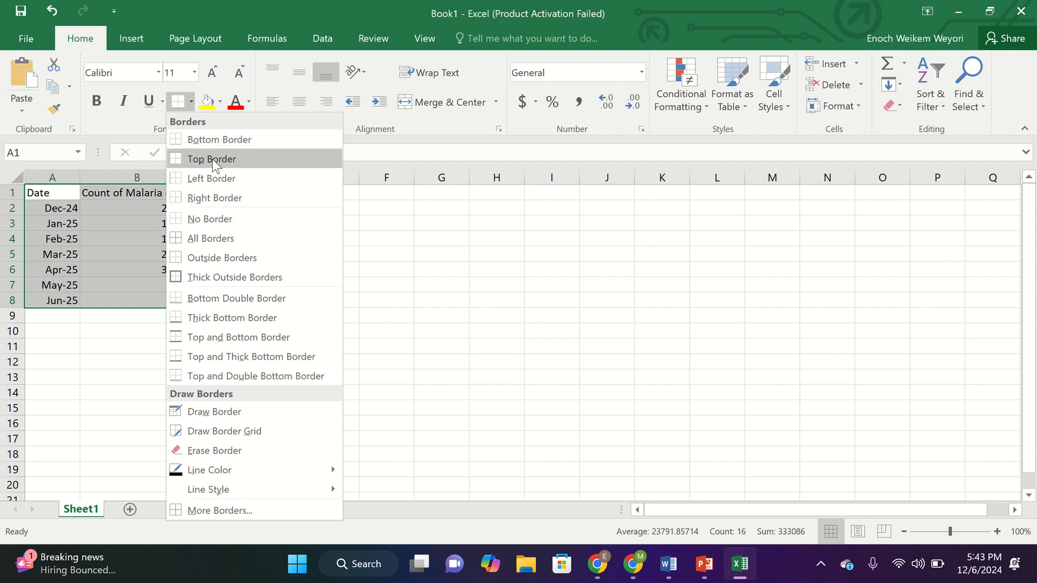
{"action": "left_click", "coordinate": [207, 238]}
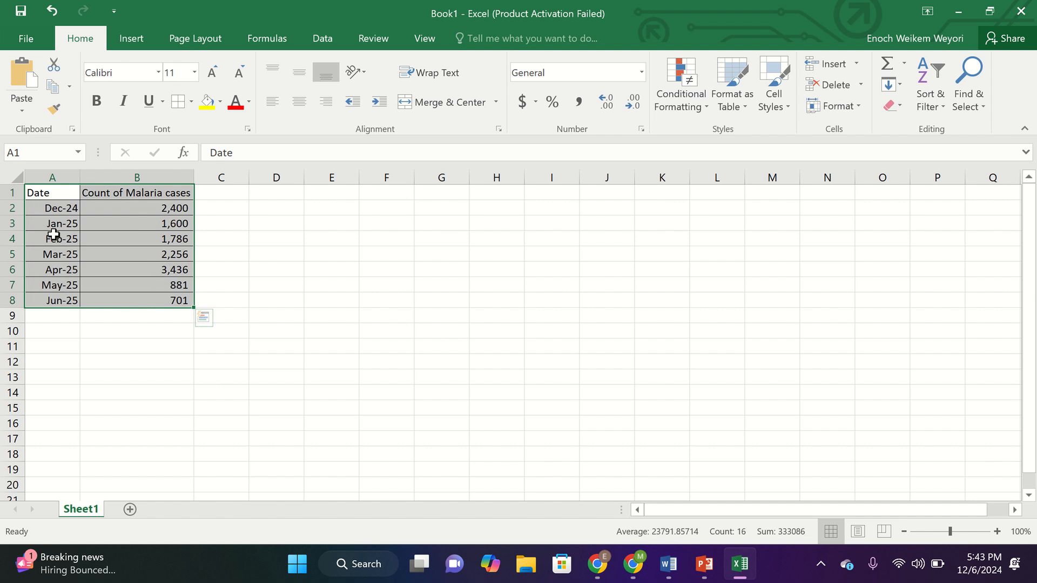
{"action": "left_click", "coordinate": [273, 254]}
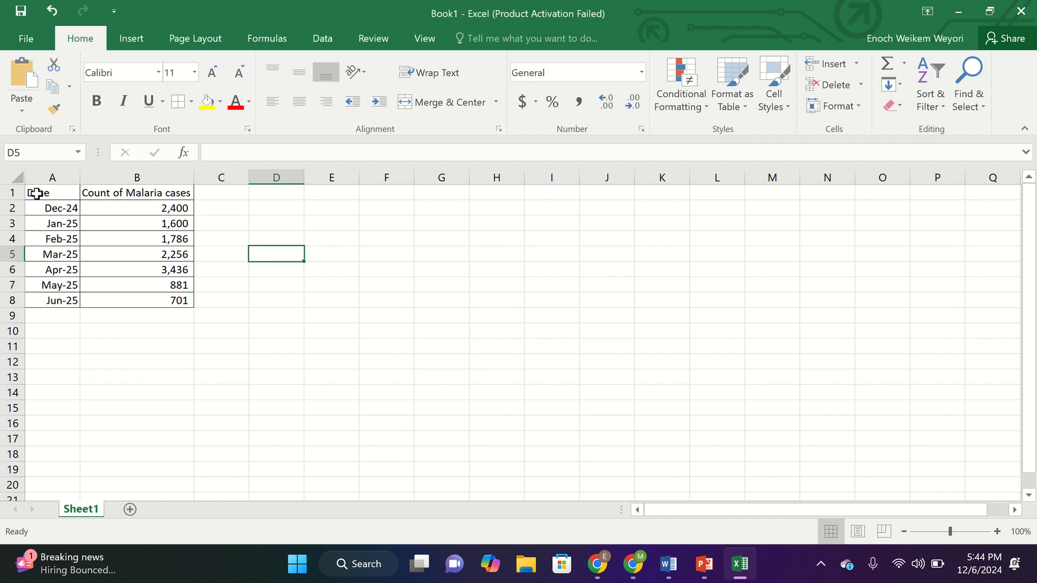
- Insert the recommended Line chart for the table range A1:B8 and move it beside the table, near the top of the sheet
{"action": "left_click_drag", "start_coordinate": [38, 193], "coordinate": [160, 303]}
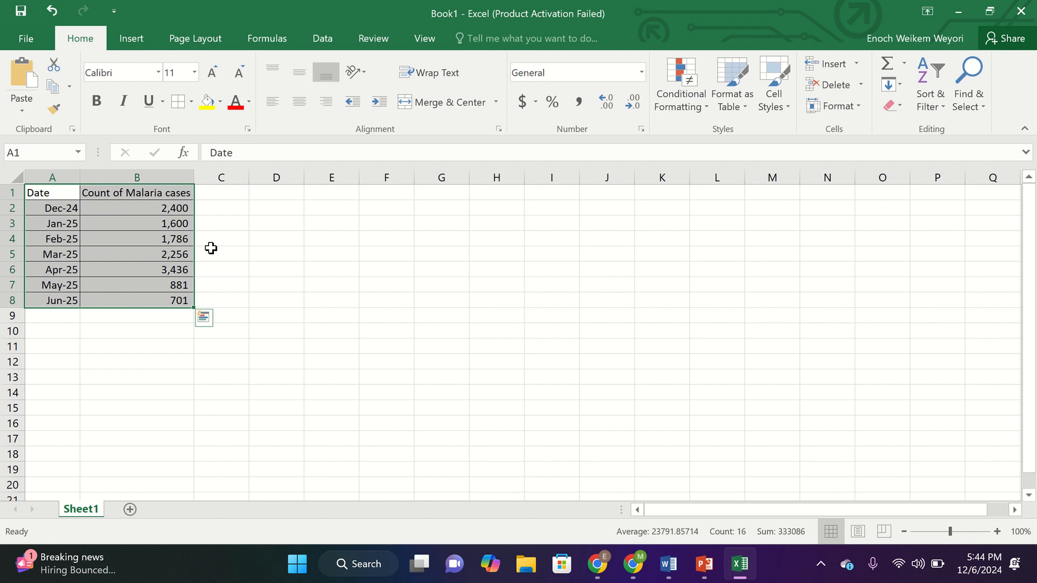
{"action": "left_click", "coordinate": [141, 33]}
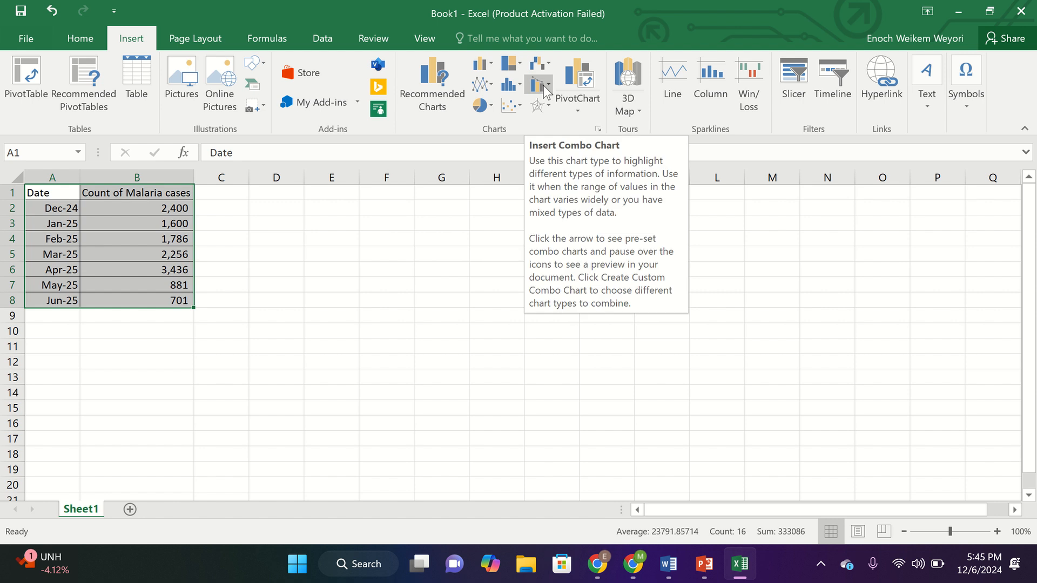
{"action": "left_click", "coordinate": [434, 79]}
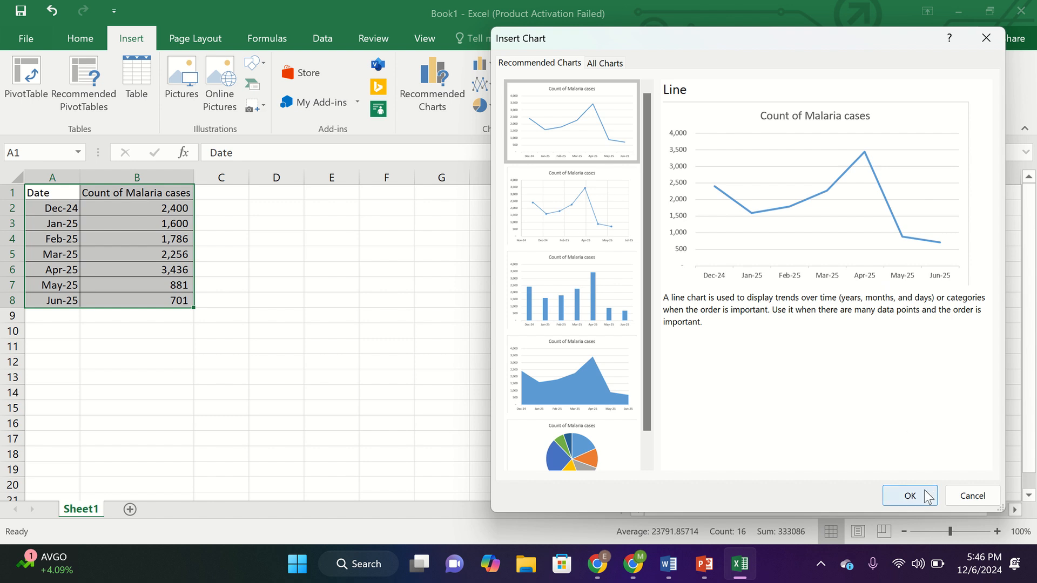
{"action": "left_click", "coordinate": [572, 209]}
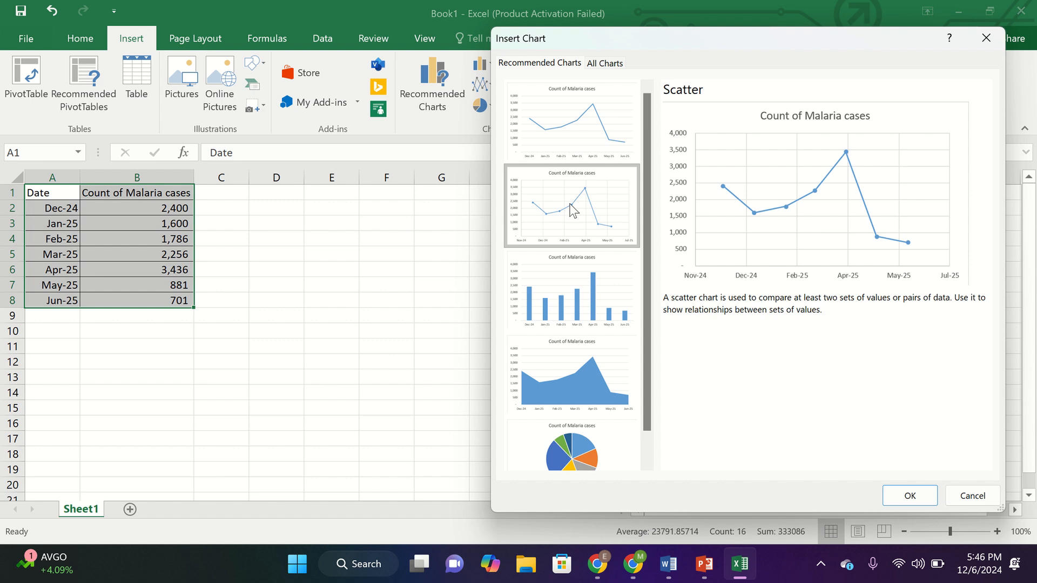
{"action": "left_click", "coordinate": [559, 287]}
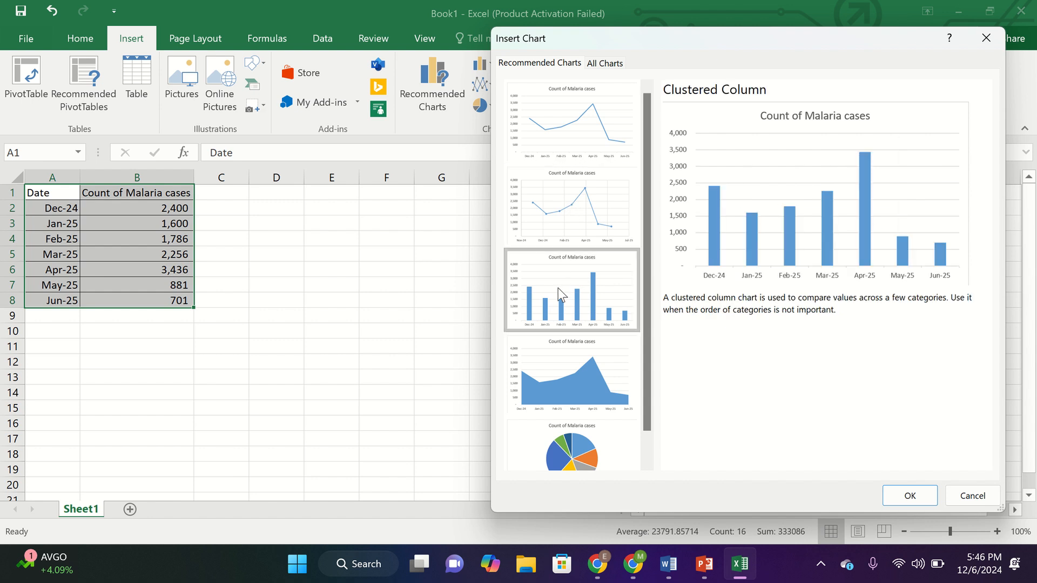
{"action": "left_click", "coordinate": [575, 378]}
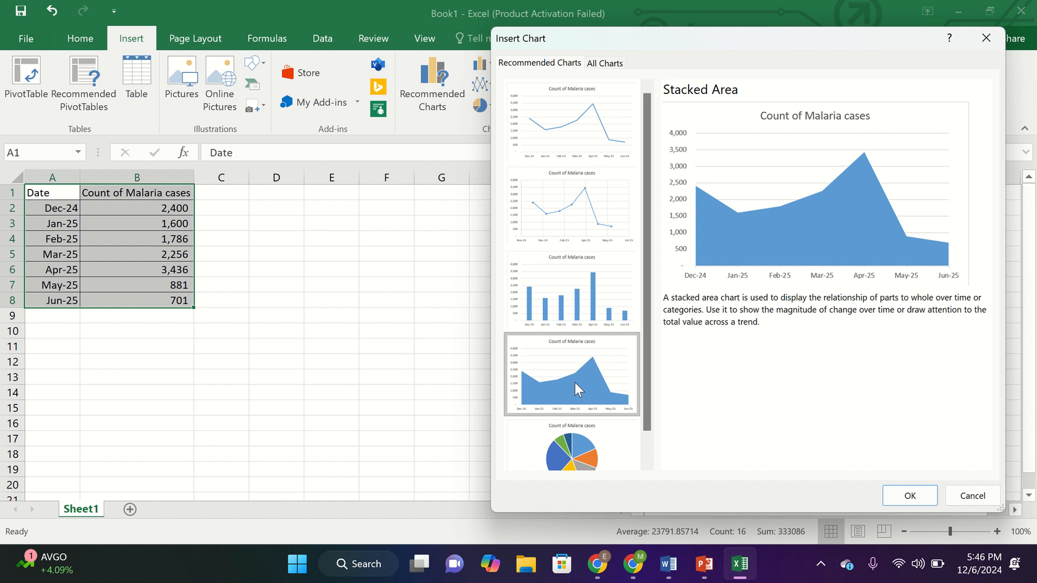
{"action": "left_click", "coordinate": [575, 435]}
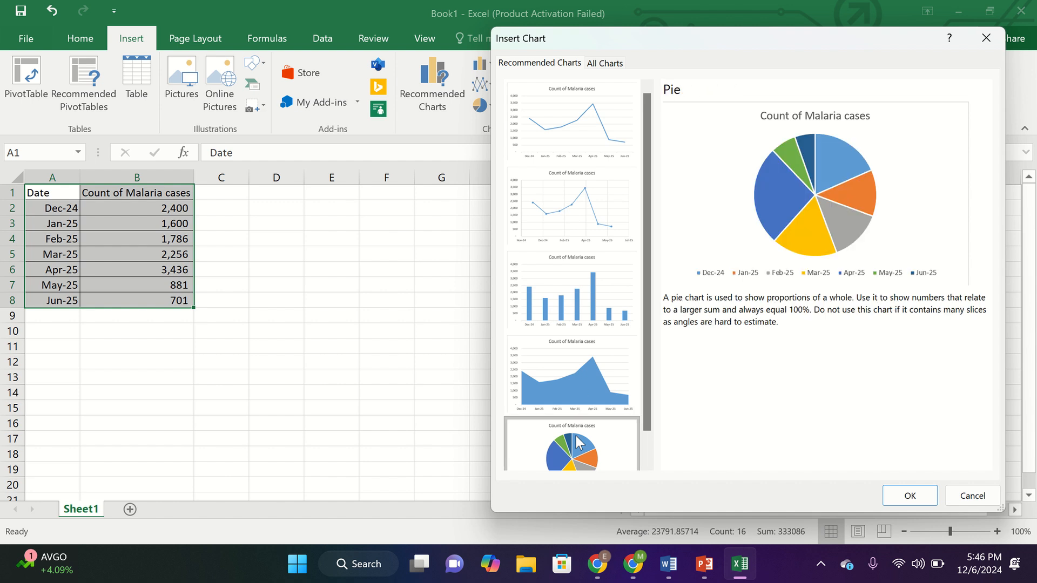
{"action": "left_click", "coordinate": [592, 123]}
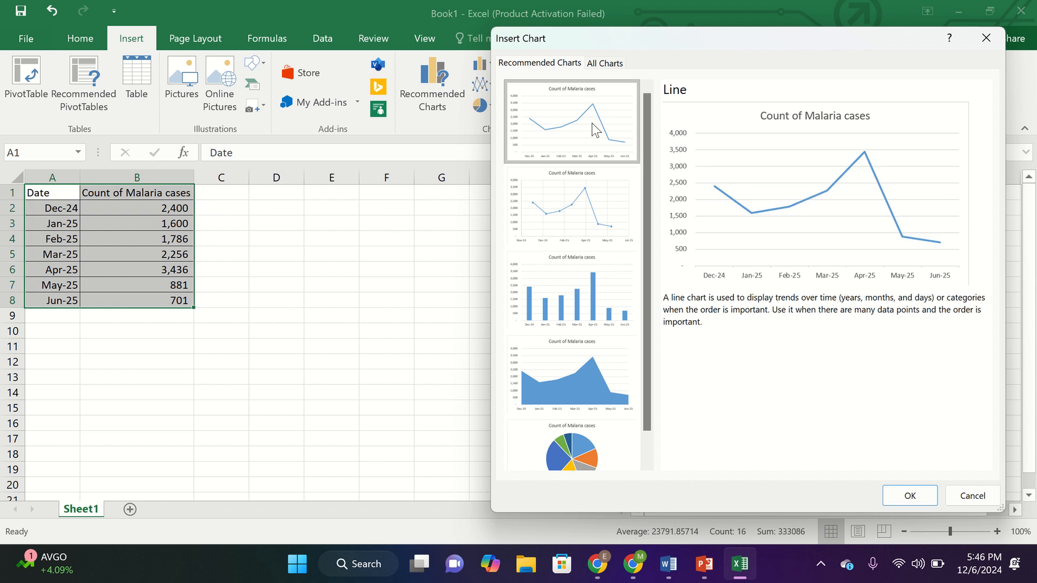
{"action": "left_click", "coordinate": [912, 495]}
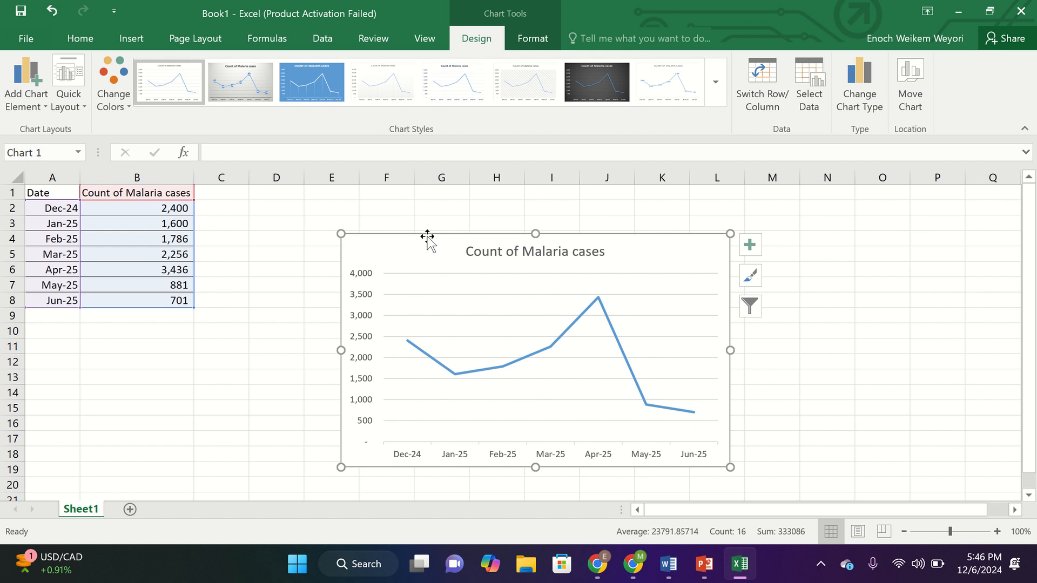
{"action": "left_click_drag", "start_coordinate": [427, 236], "coordinate": [355, 200]}
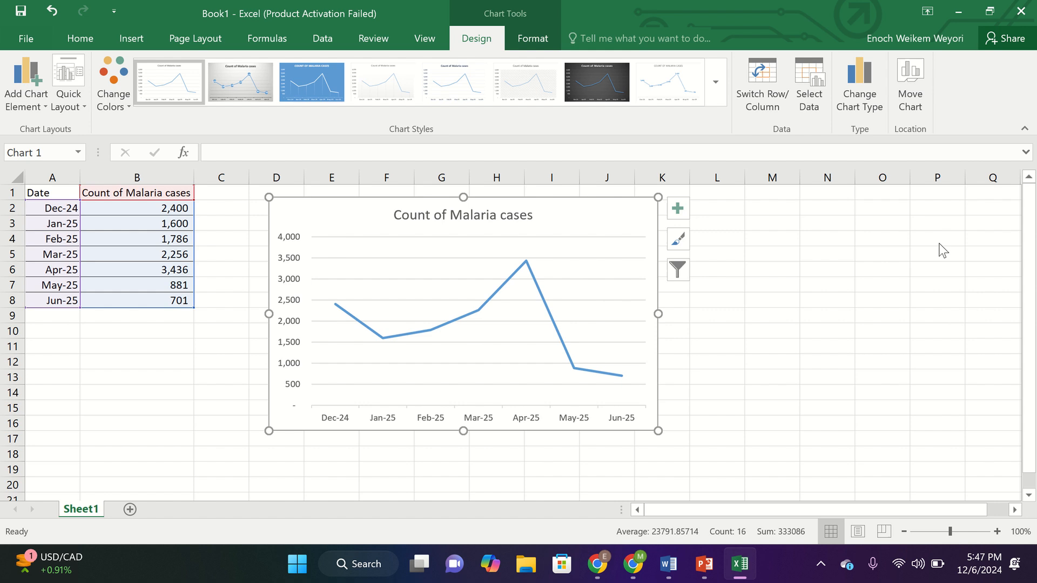
{"action": "left_click", "coordinate": [705, 563]}
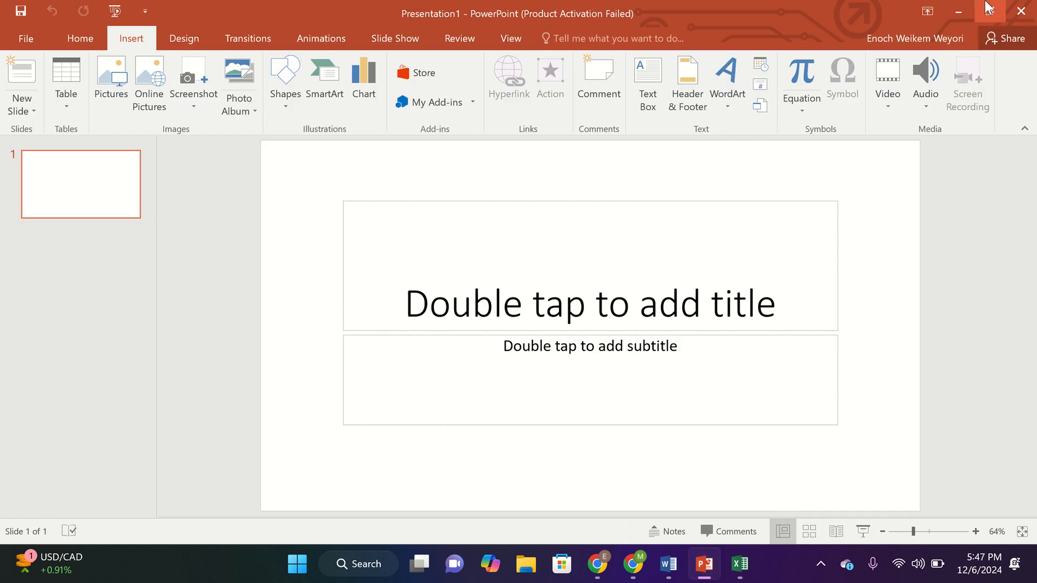
{"action": "left_click", "coordinate": [1020, 11]}
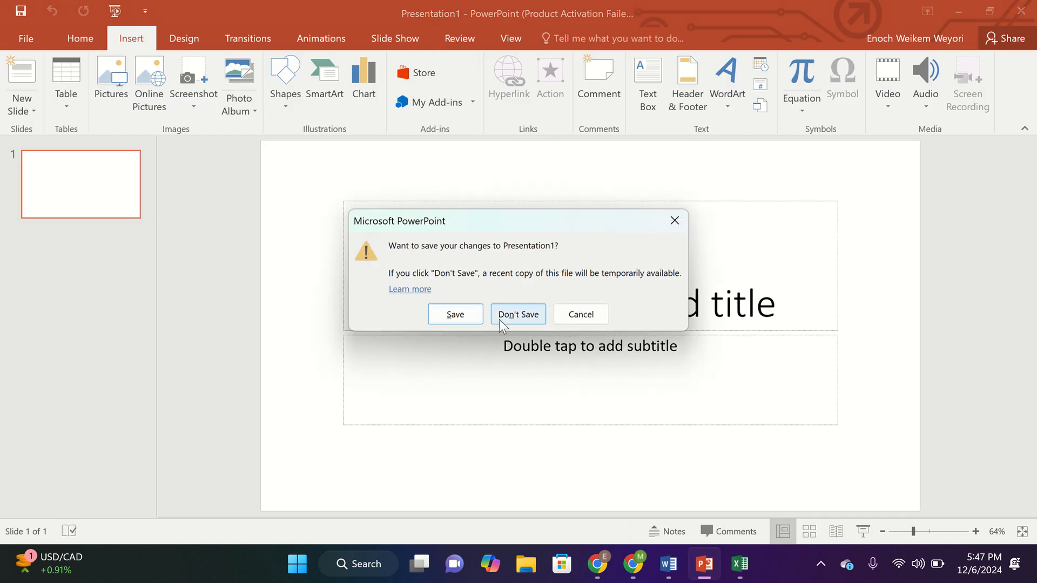
{"action": "left_click", "coordinate": [590, 315]}
{"action": "mouse_move", "coordinate": [526, 7]}
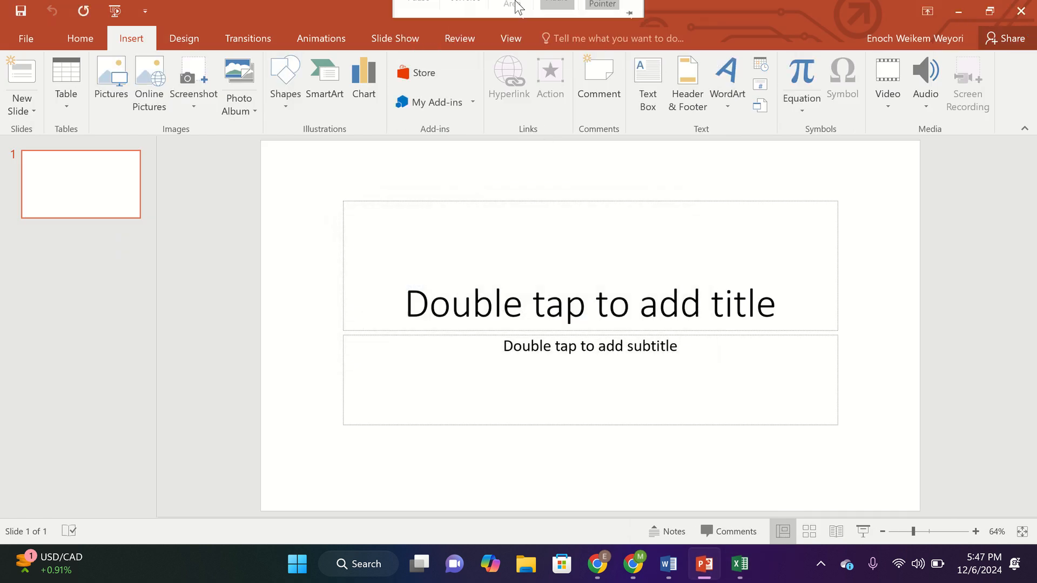